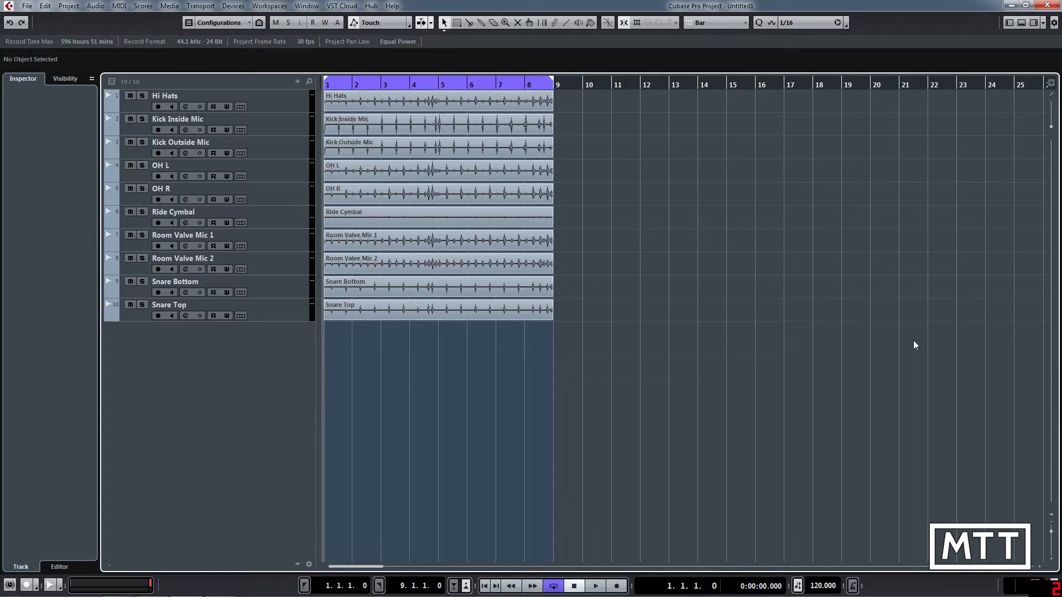
# - Play the opening bars of the ten-track drum recording and stop playback
pyautogui.press('space')
pyautogui.press('h')
pyautogui.press('h')
pyautogui.press('h')
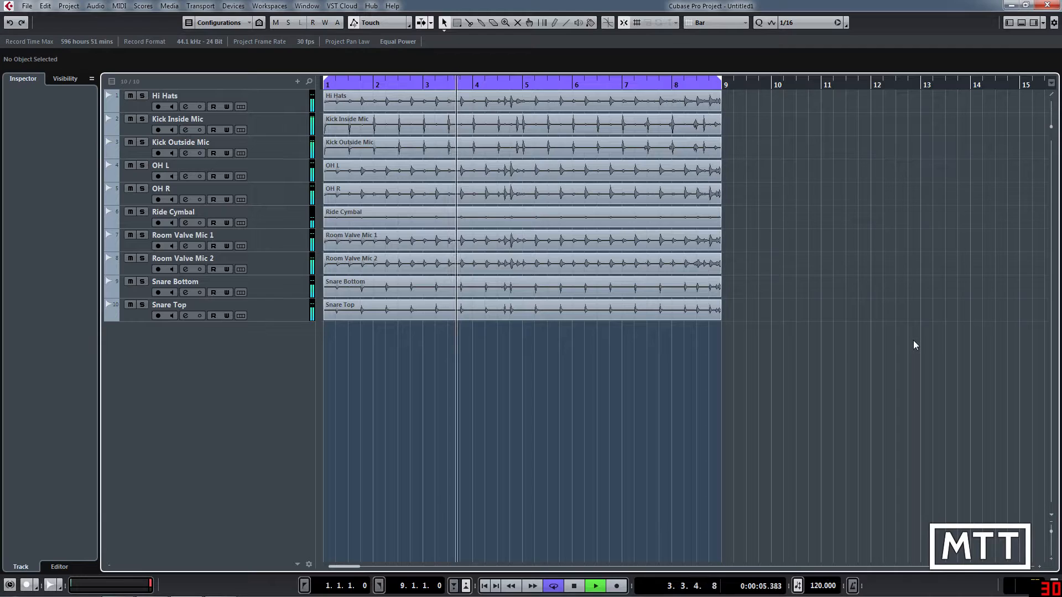
pyautogui.press('space')
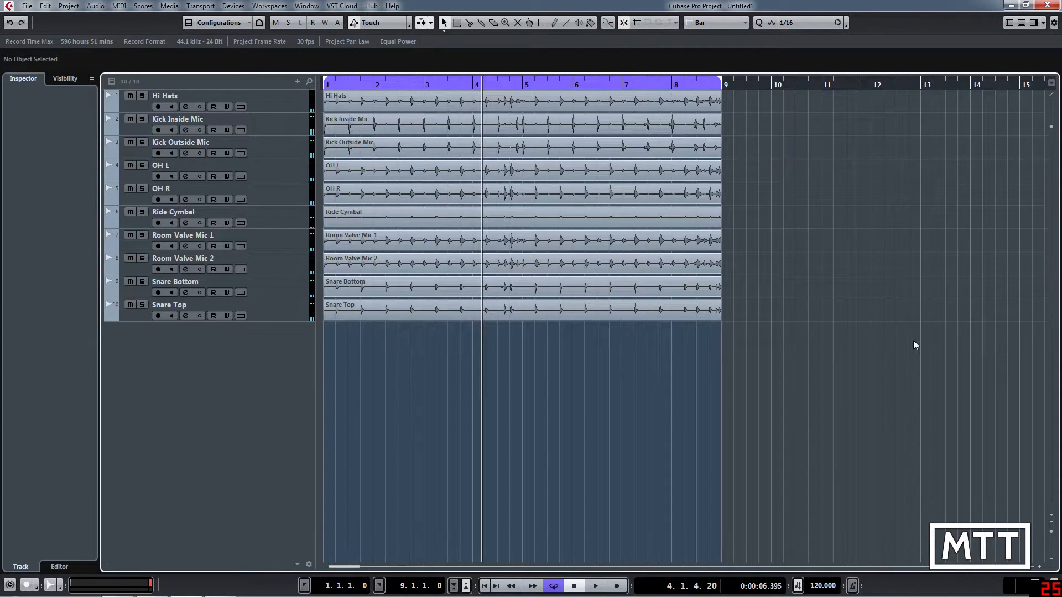
# - Move all ten drum tracks, from Hi Hats to Snare Top, into a new folder
pyautogui.click(296, 104)
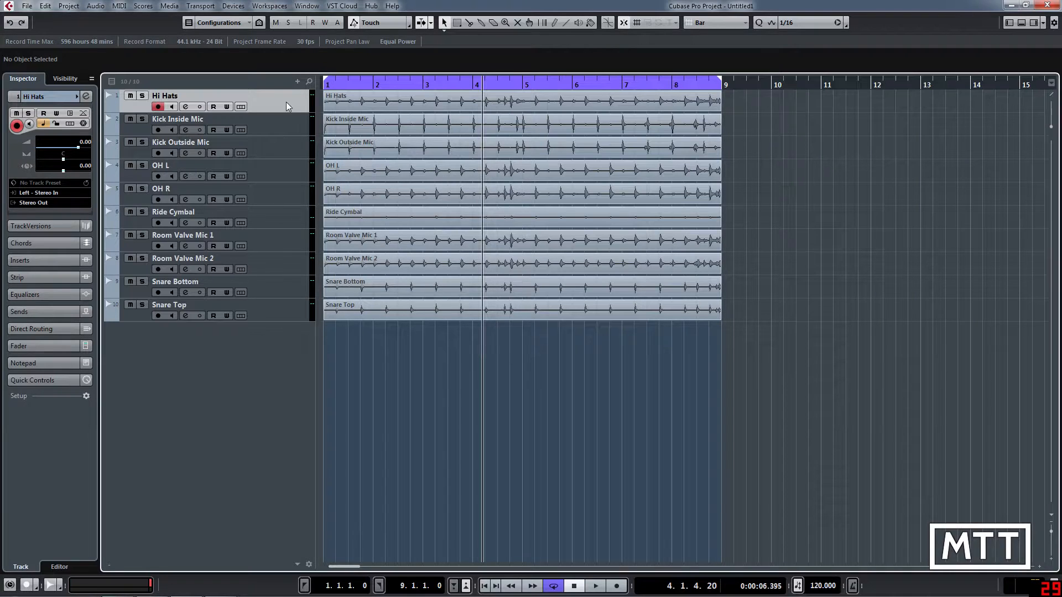
pyautogui.keyDown('shift'); pyautogui.click(286, 309); pyautogui.keyUp('shift')
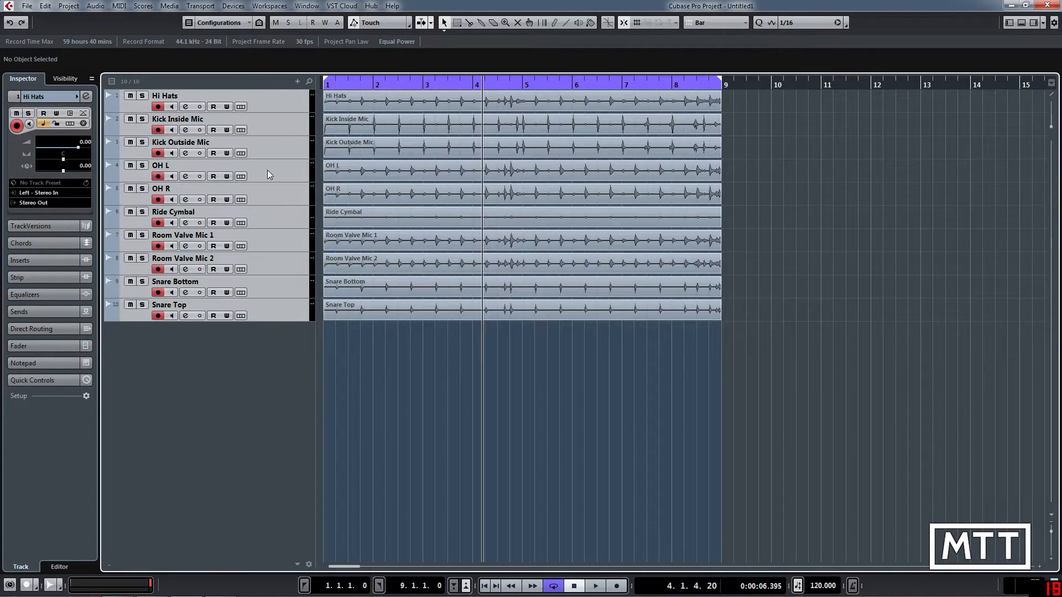
pyautogui.rightClick(280, 315)
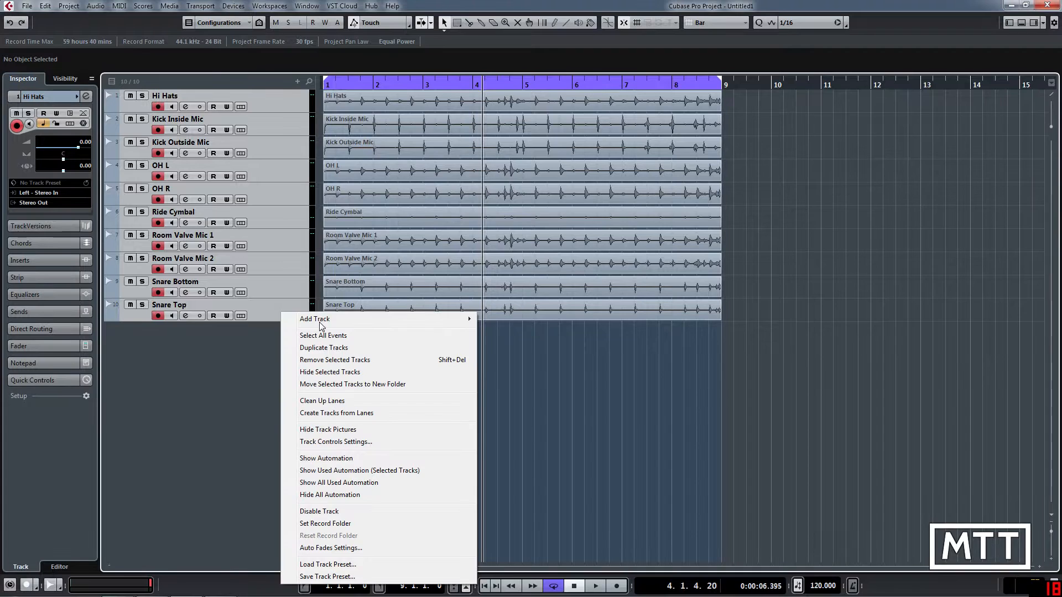
pyautogui.click(341, 387)
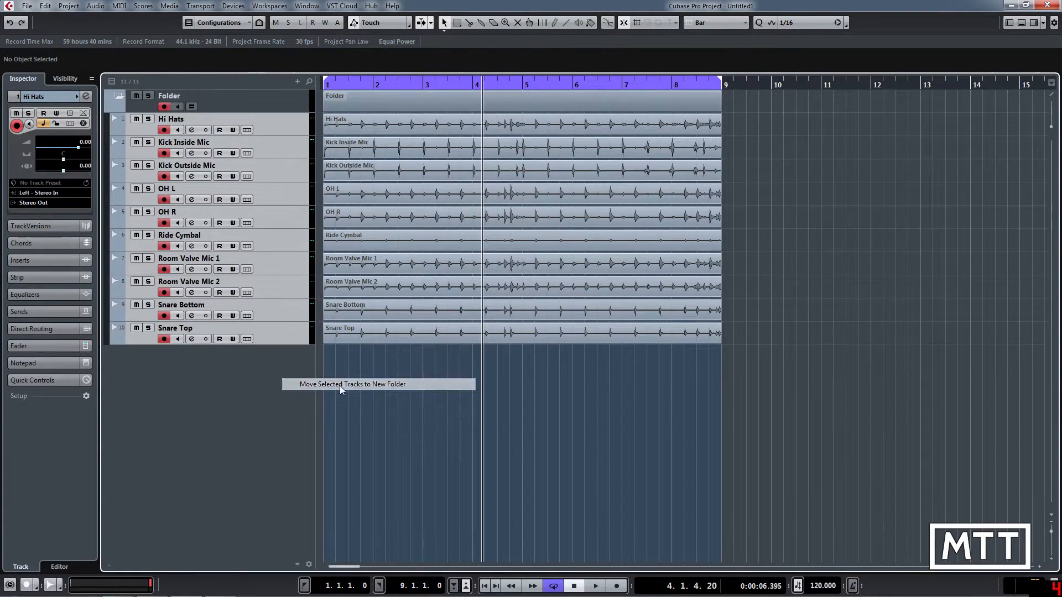
# - Rename the new folder track as Drums
pyautogui.doubleClick(174, 95)
pyautogui.write('Drums')
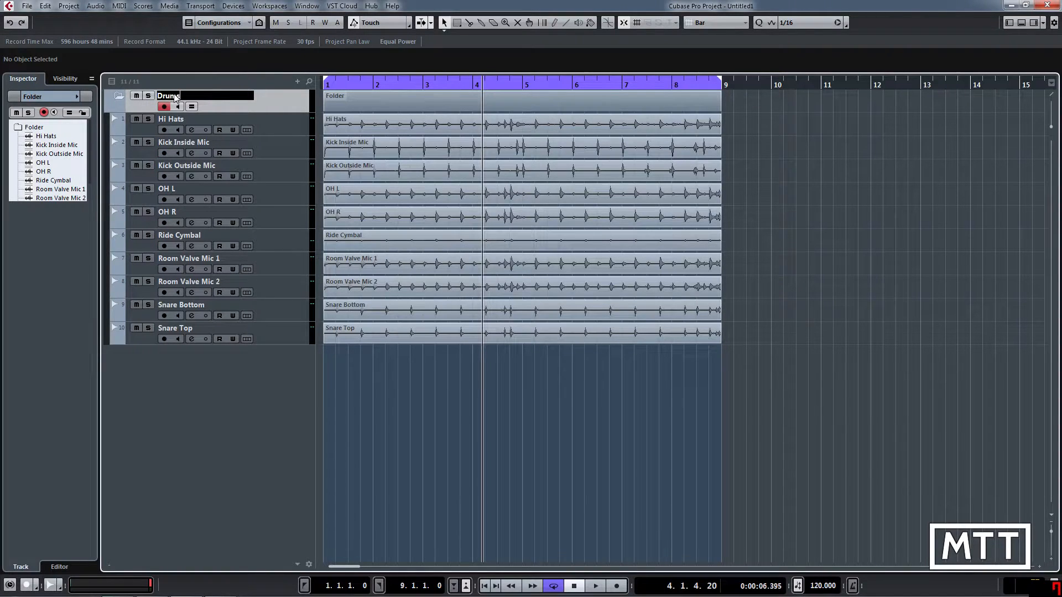
pyautogui.press('Return')
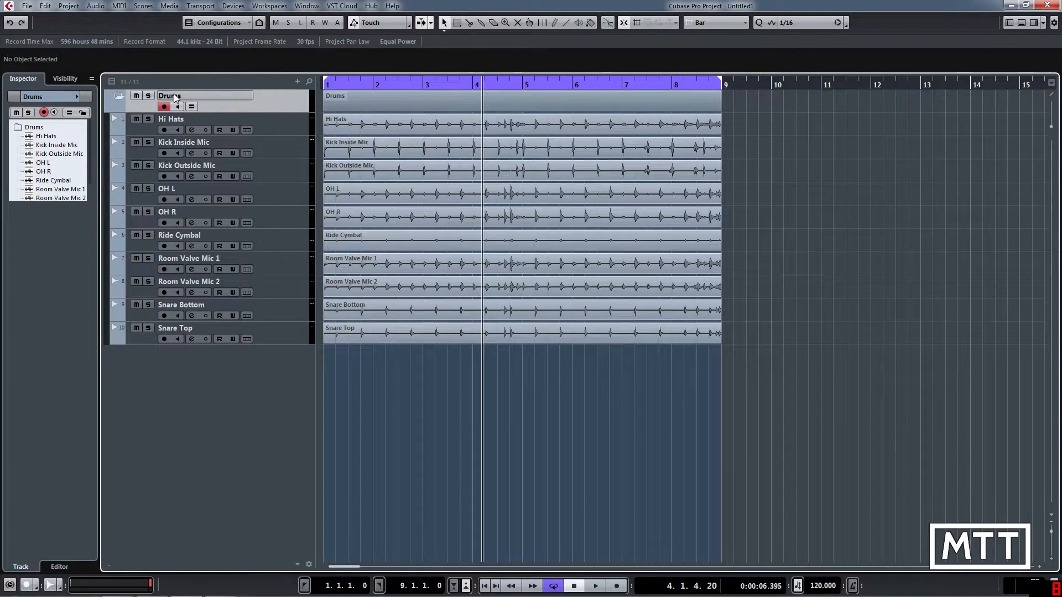
# - Collapse the Drums folder and increase its track height to more than double
pyautogui.click(117, 99)
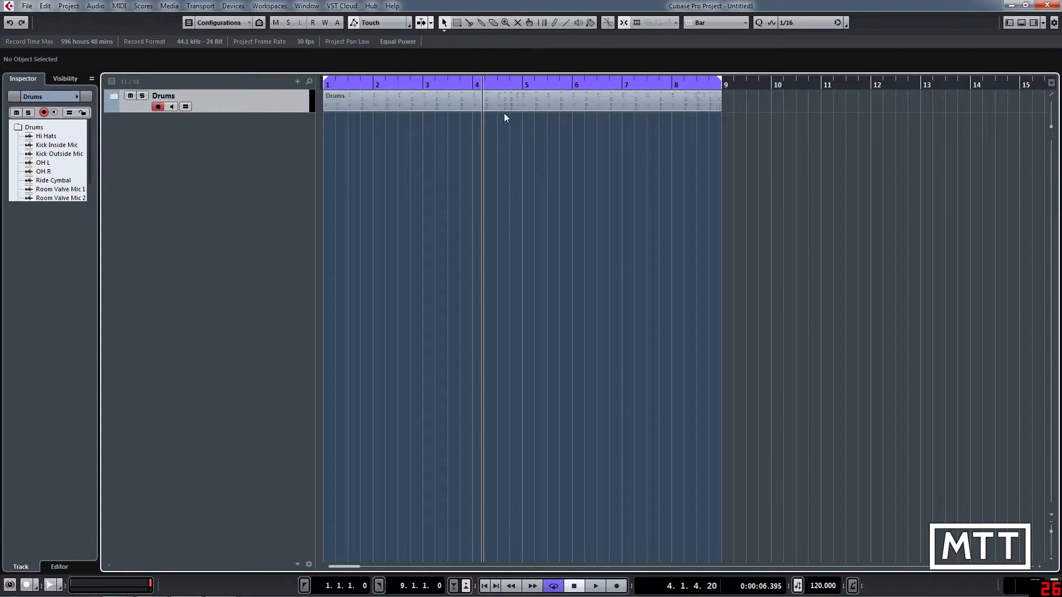
pyautogui.moveTo(207, 113); pyautogui.dragTo(208, 148)
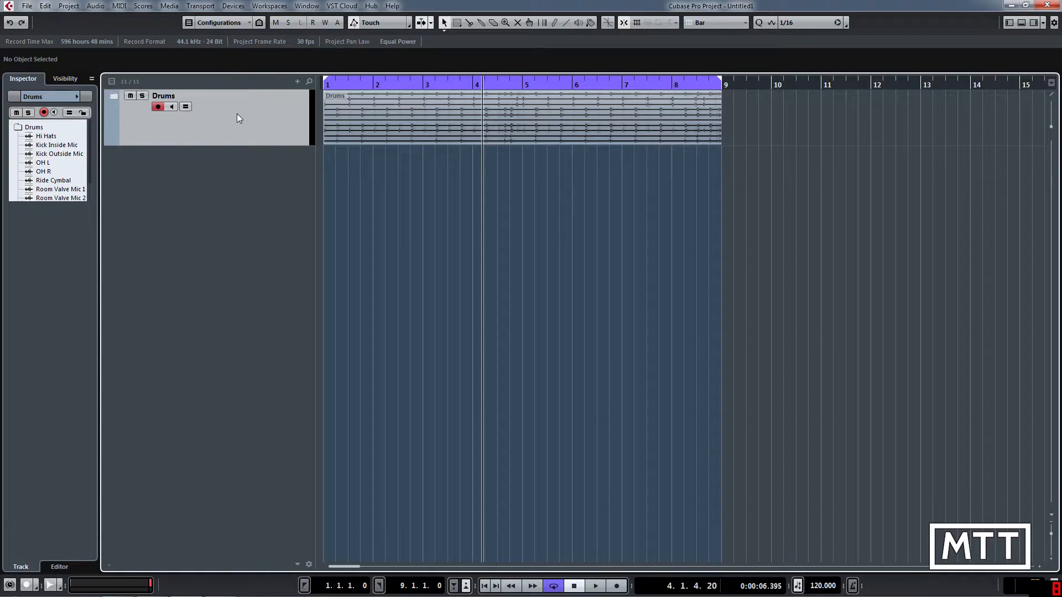
pyautogui.click(114, 96)
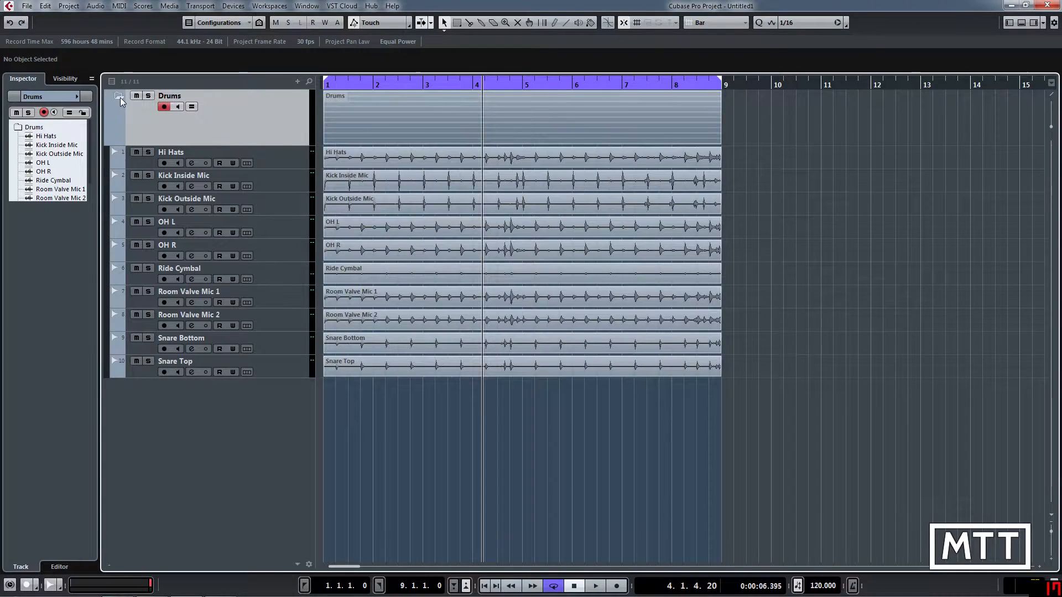
pyautogui.click(120, 97)
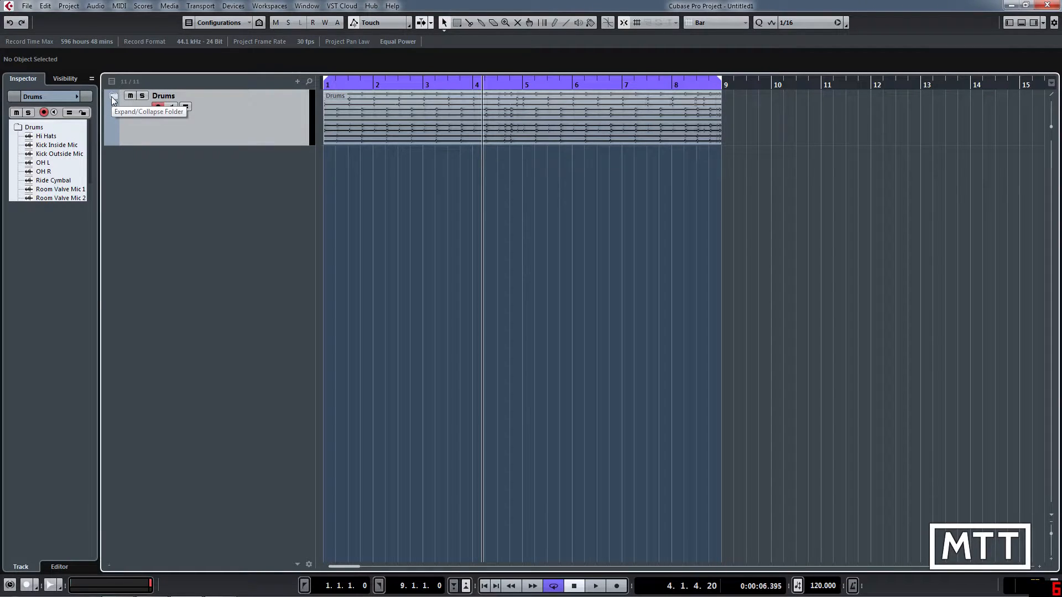
# - Return the playhead to the project start and briefly expand the Drums folder to view its tracks
pyautogui.press('Home')
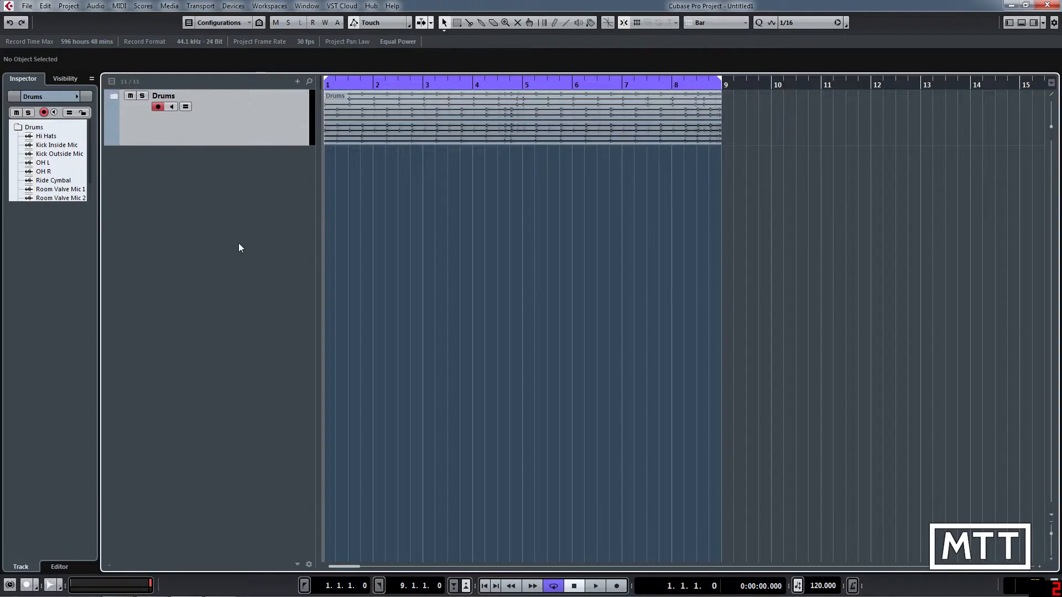
pyautogui.click(115, 96)
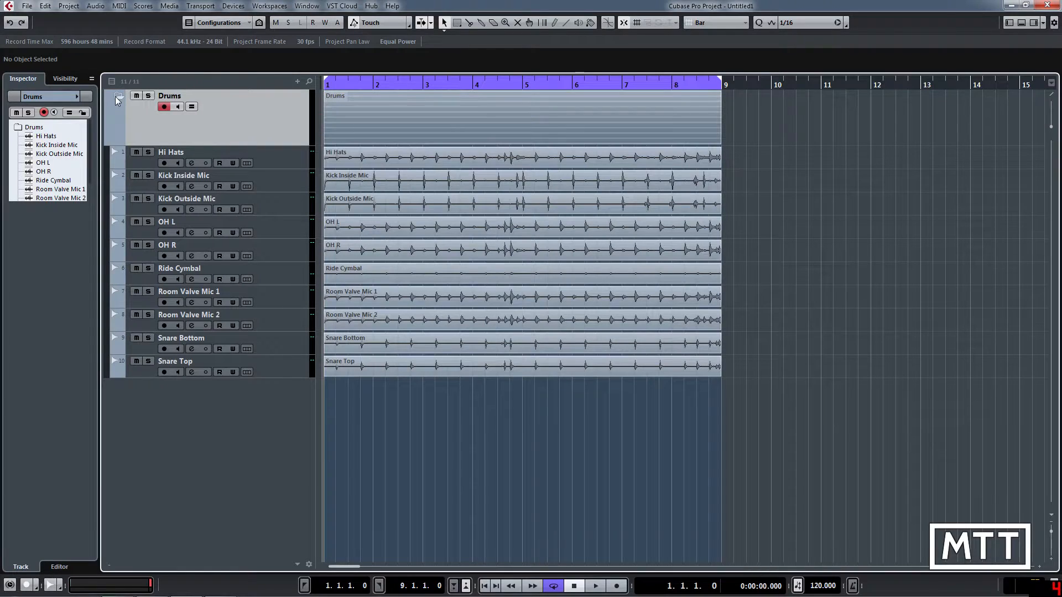
pyautogui.click(115, 96)
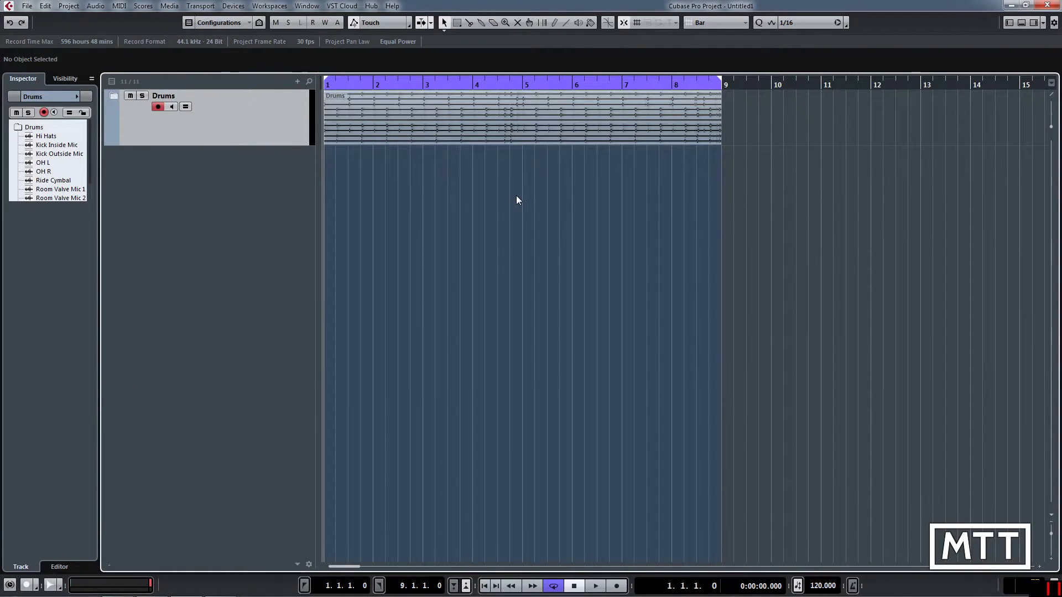
# - Duplicate the eight-bar drum section so the copy starts at bar 9, and expand the Drums folder
pyautogui.press('g')
pyautogui.press('g')
pyautogui.press('g')
pyautogui.press('g')
pyautogui.press('g')
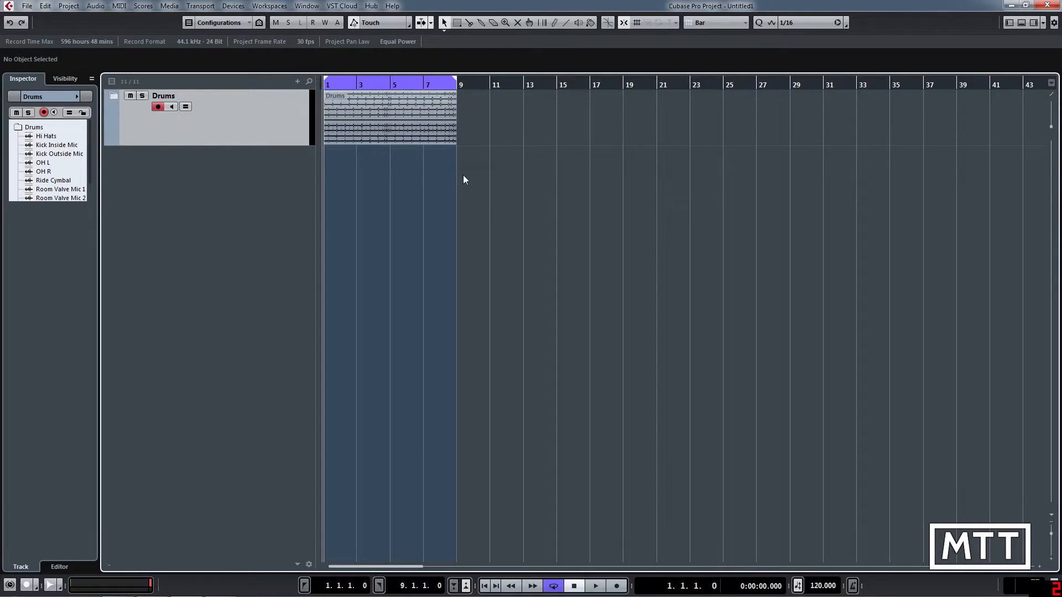
pyautogui.hotkey('ctrl', 'a')
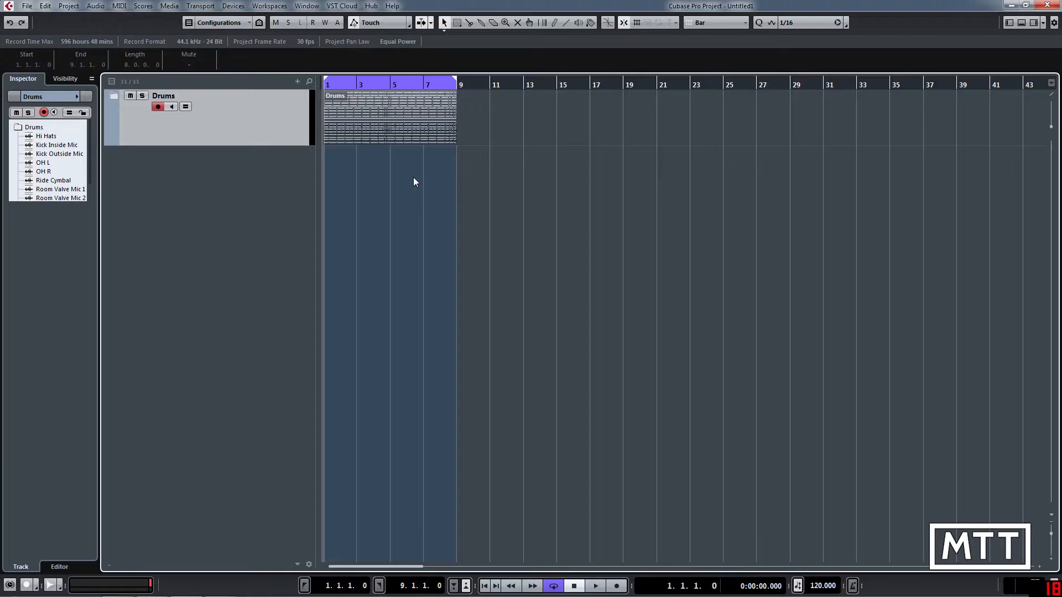
pyautogui.hotkey('ctrl', 'd')
pyautogui.click(113, 96)
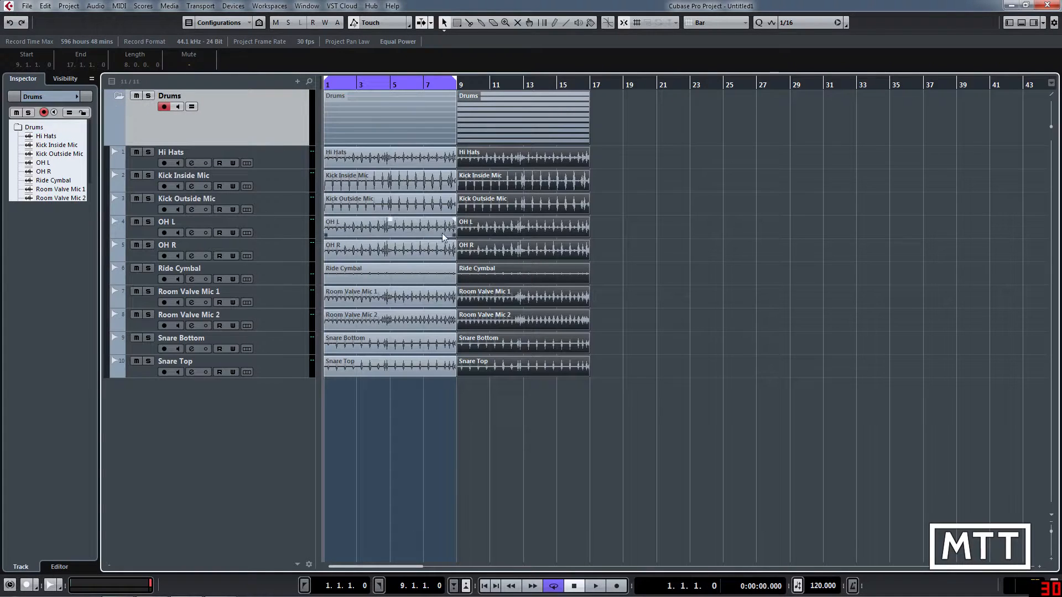
pyautogui.click(664, 251)
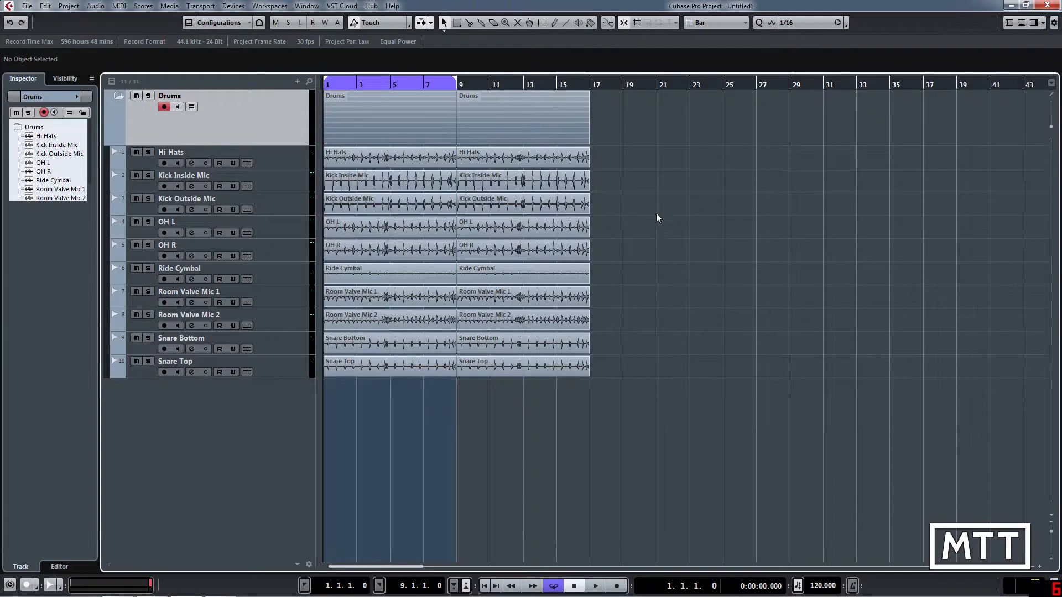
# - Split the second Drums folder part at bar 13 across all its tracks
pyautogui.rightClick(656, 183)
pyautogui.click(686, 183)
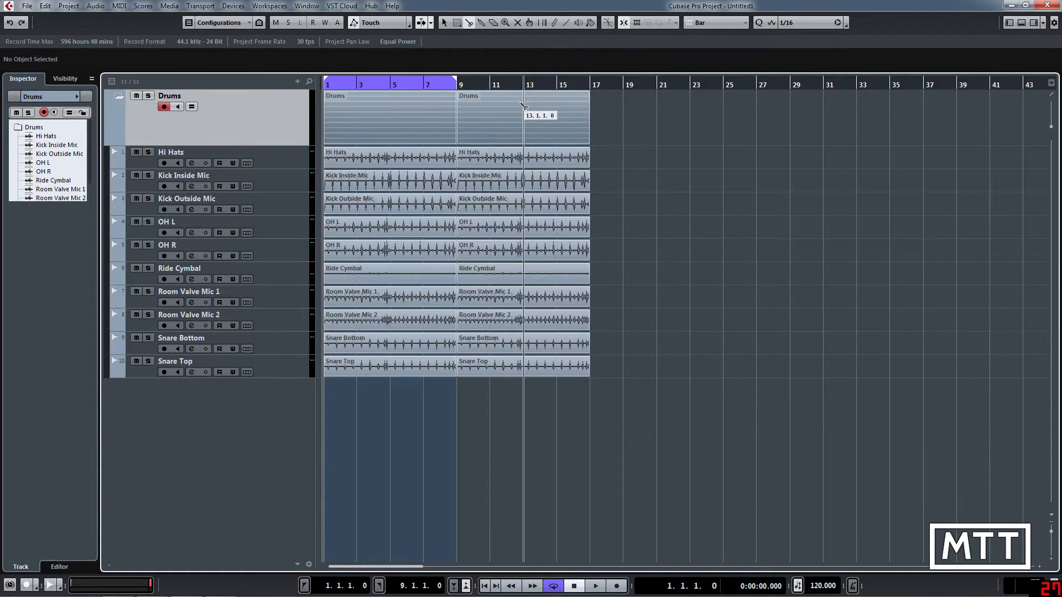
pyautogui.click(524, 116)
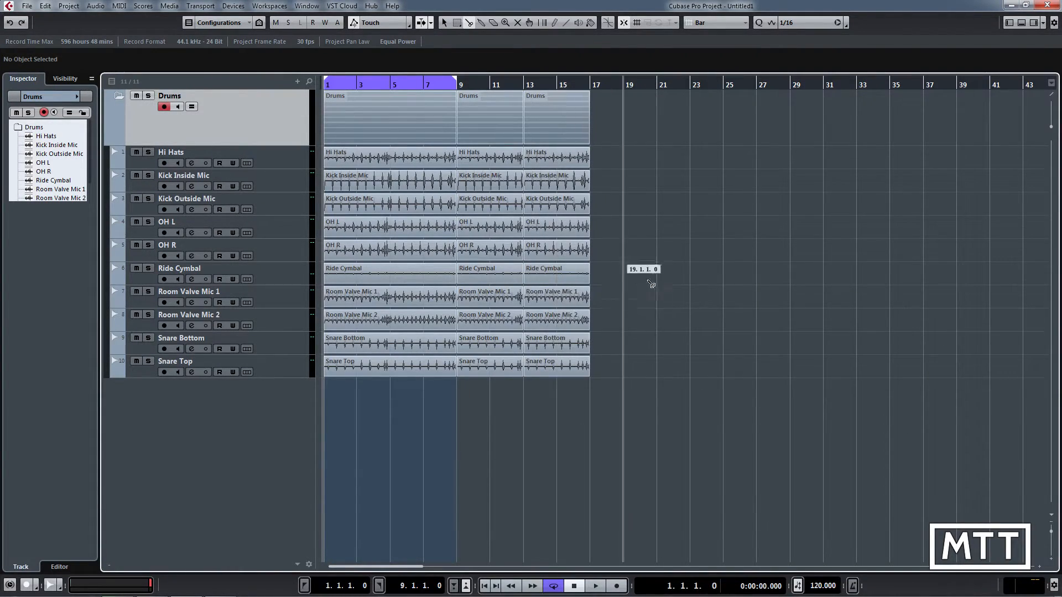
pyautogui.press('1')
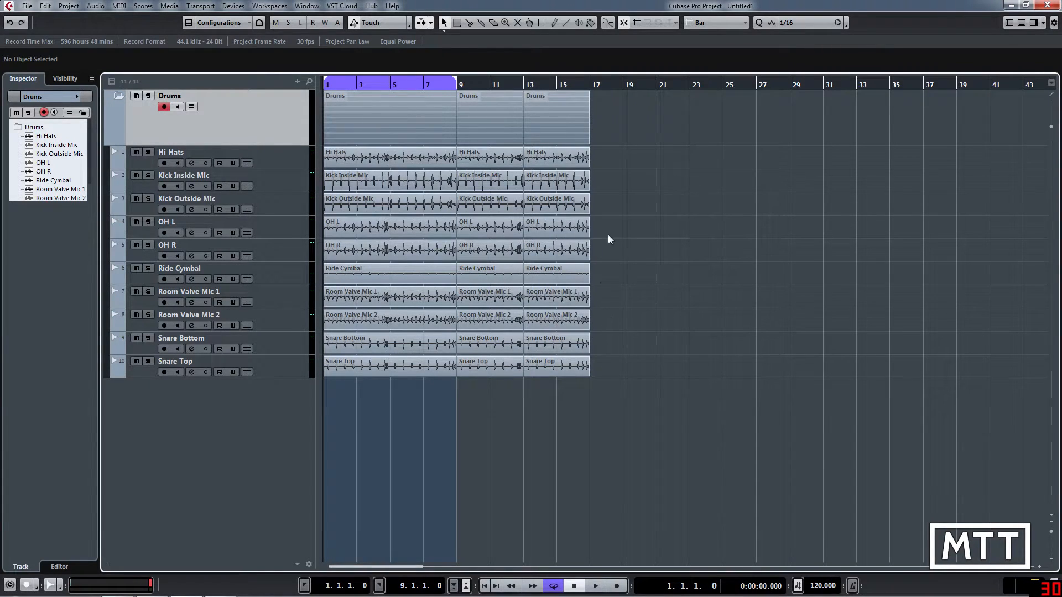
# - Move the last Drums folder part to start at bar 21 and fill bars 13 to 21 with copies of the bar 9 part
pyautogui.moveTo(572, 120); pyautogui.dragTo(681, 121)
pyautogui.click(503, 121)
pyautogui.hotkey('ctrl', 'd')
pyautogui.click(573, 118)
pyautogui.hotkey('ctrl', 'd')
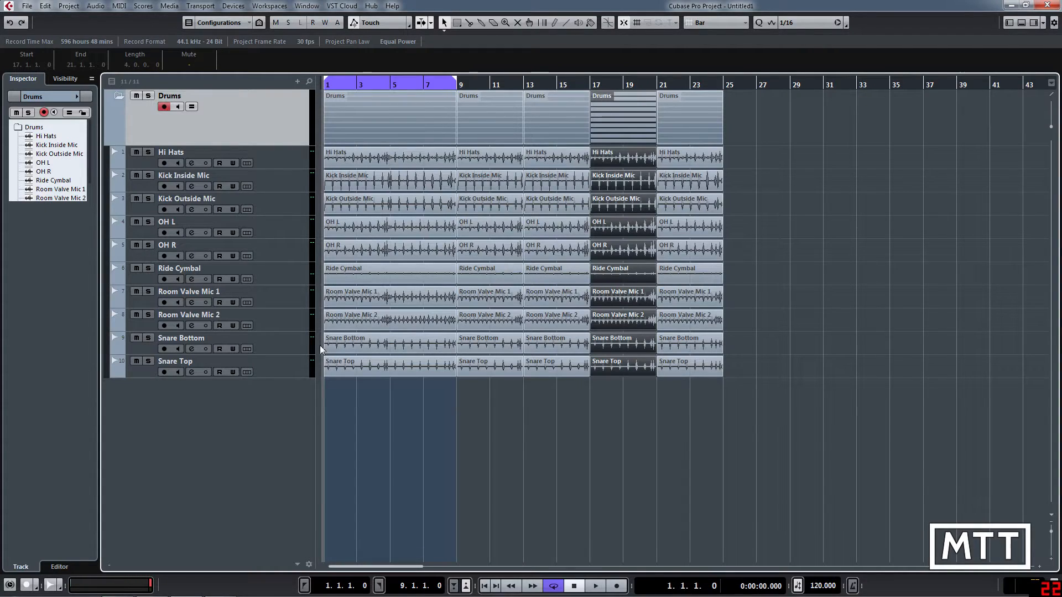
# - Add one instrument track using the subtractive synth TAL-BassLine, routed to Stereo Out, after the Hi Hats track
pyautogui.click(282, 158)
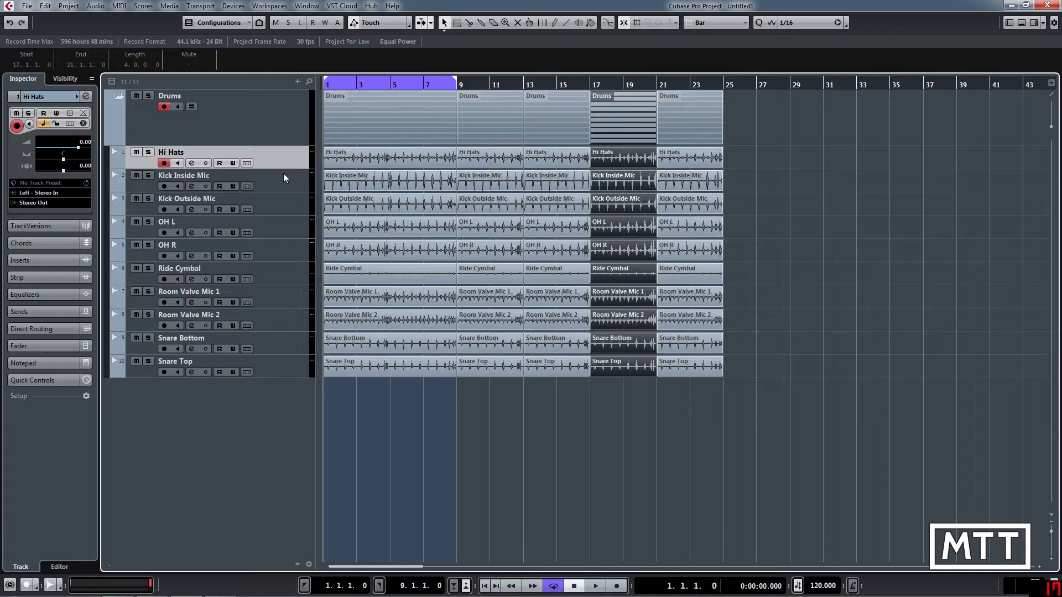
pyautogui.press('F3')
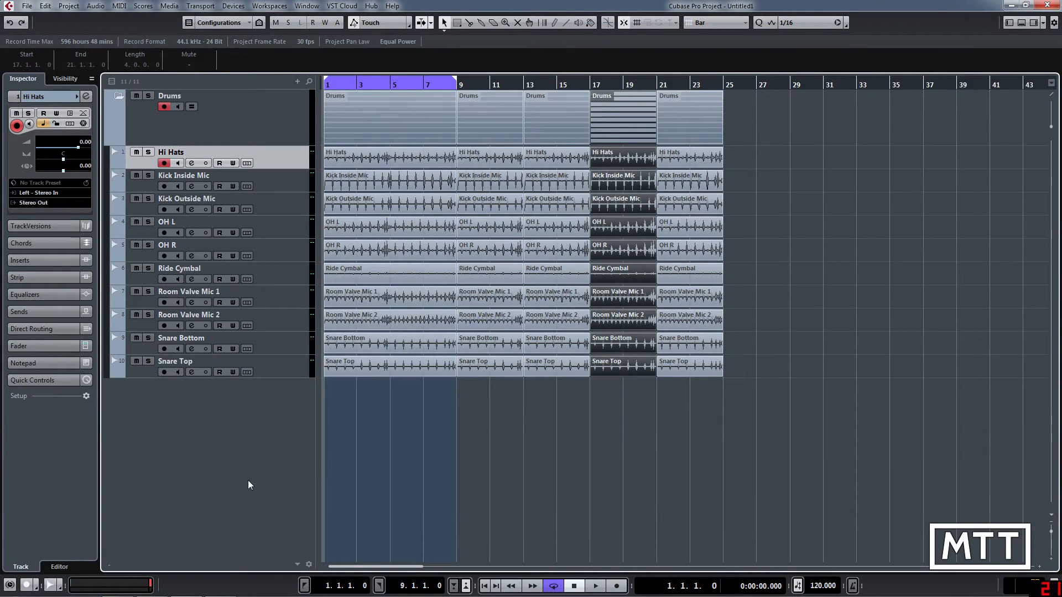
pyautogui.rightClick(247, 404)
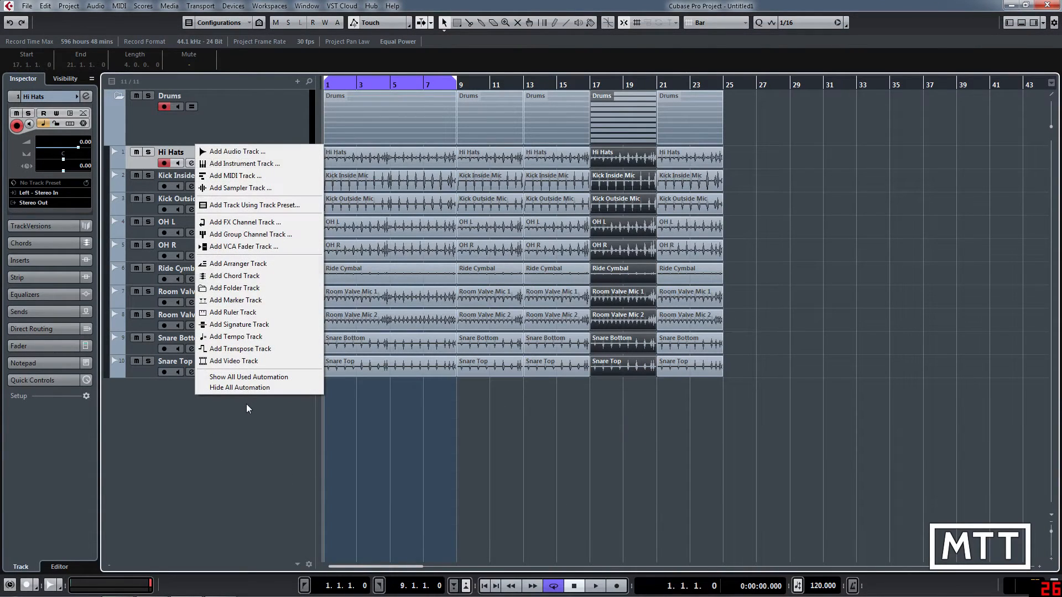
pyautogui.click(247, 164)
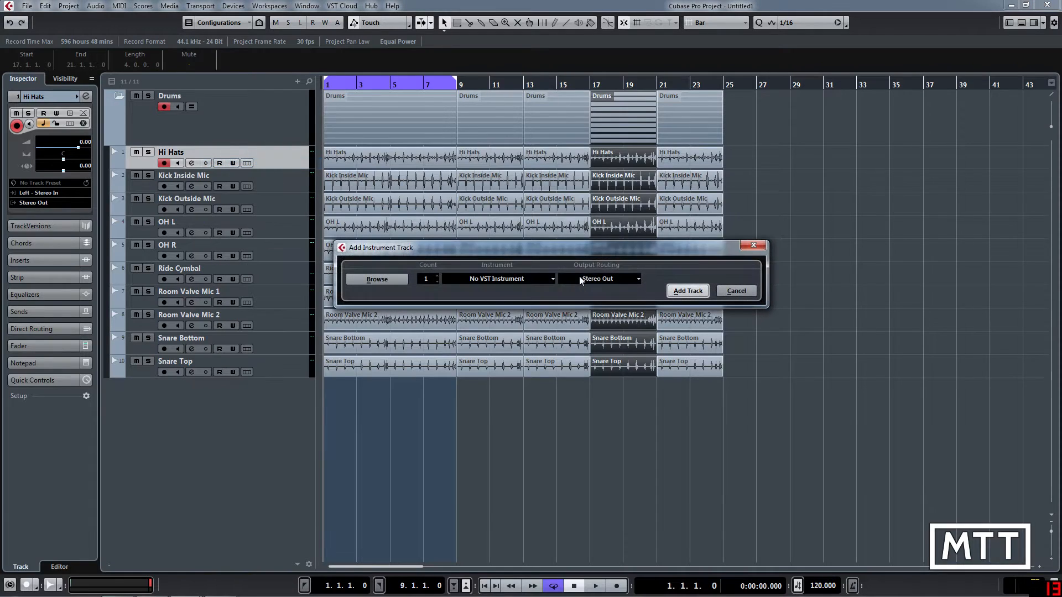
pyautogui.click(512, 279)
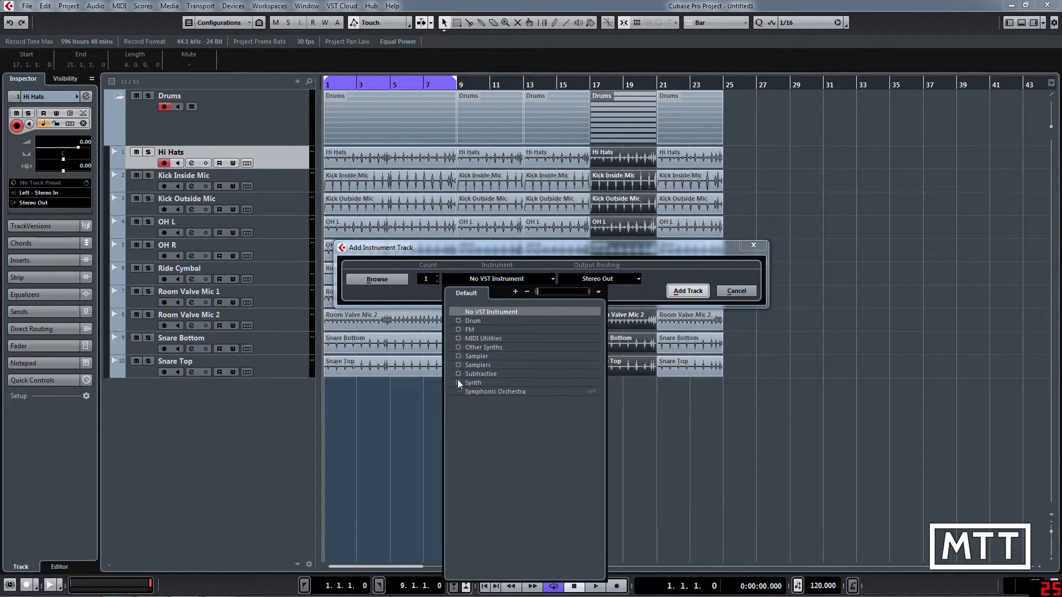
pyautogui.click(457, 374)
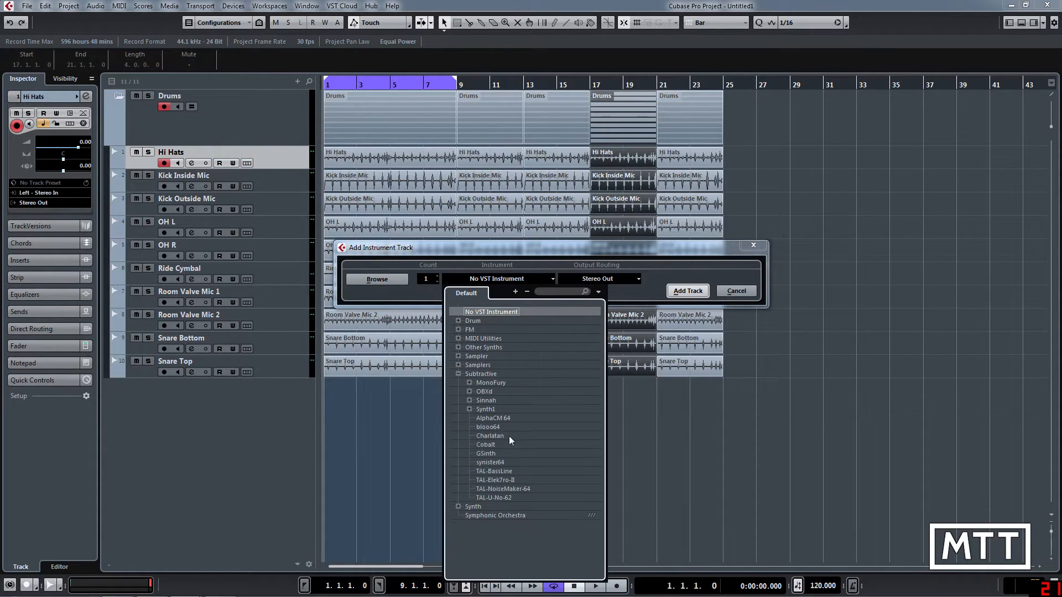
pyautogui.click(501, 480)
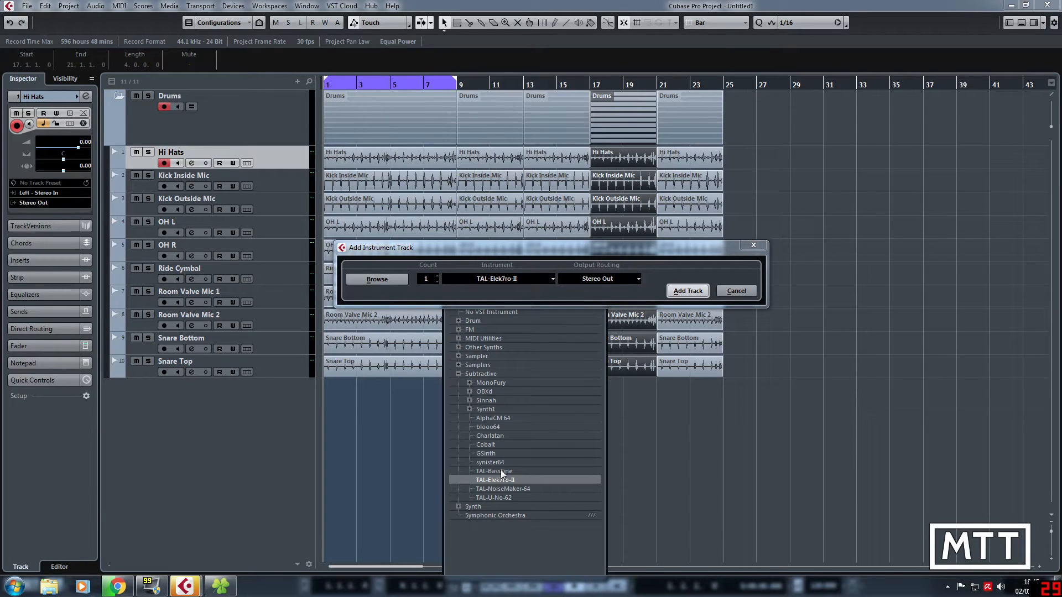
pyautogui.click(494, 471)
pyautogui.click(688, 291)
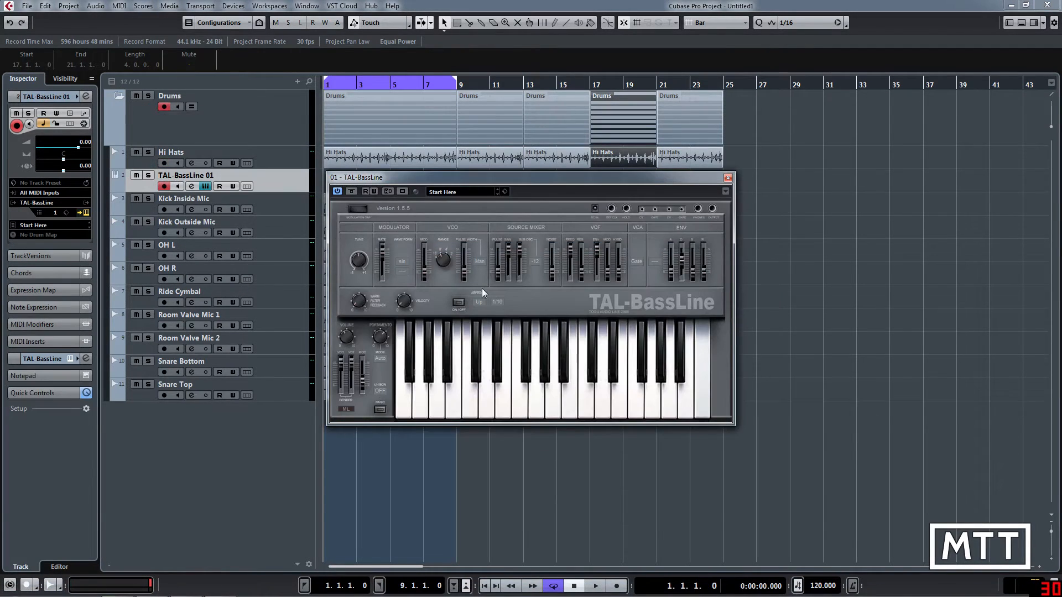
# - Play a test note on TAL-BassLine and move its track below Snare Top, outside the Drums folder
pyautogui.click(469, 402)
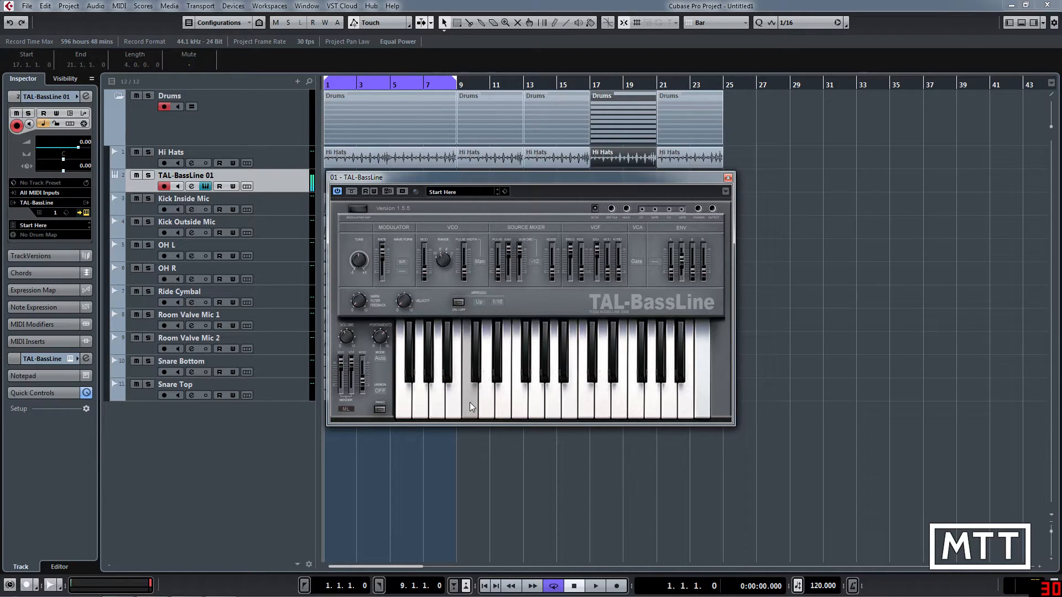
pyautogui.click(729, 178)
pyautogui.moveTo(269, 192); pyautogui.dragTo(267, 469)
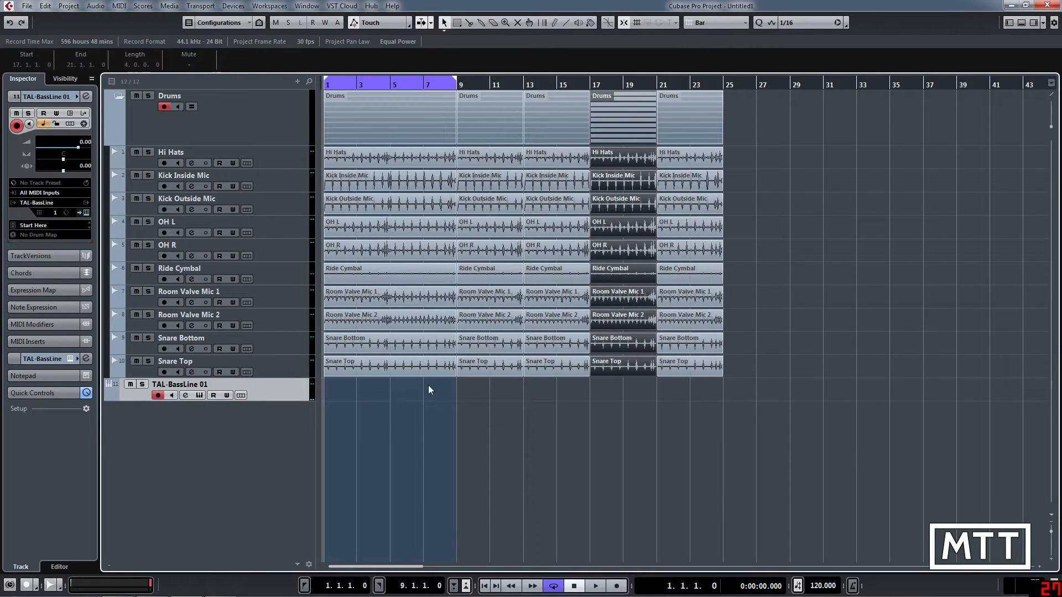
# - Create an empty MIDI part from bar 1 to bar 9 on the TAL-BassLine 01 track and open it for note editing
pyautogui.doubleClick(413, 385)
pyautogui.doubleClick(404, 391)
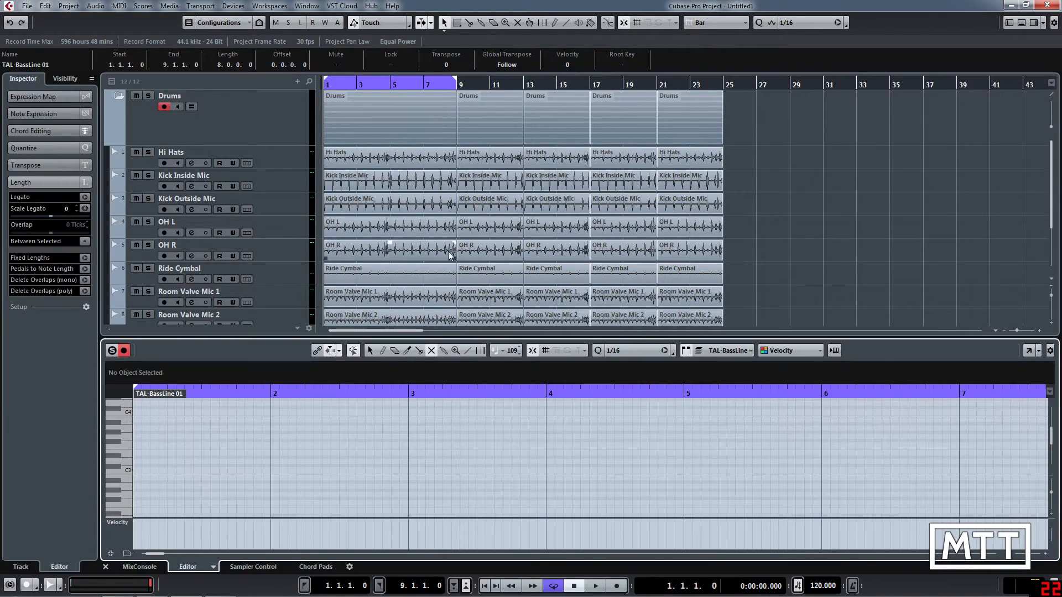
pyautogui.press('g')
pyautogui.press('g')
pyautogui.press('g')
pyautogui.press('g')
pyautogui.press('g')
pyautogui.press('g')
pyautogui.press('g')
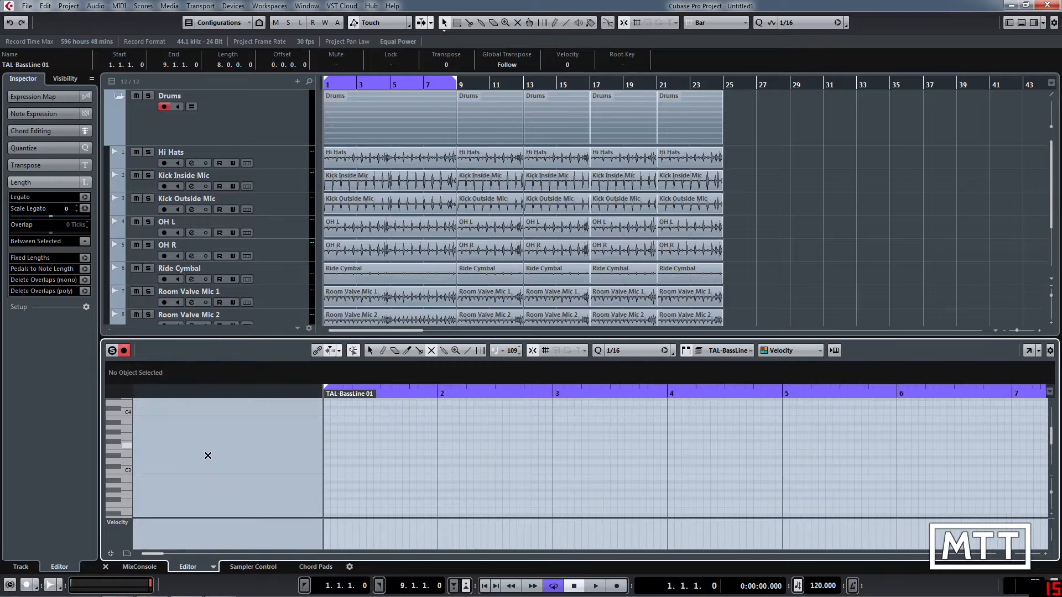
# - Set quantize to 1/4, fill the TAL-BassLine 01 part with C3 notes from bar 1 to 9 using the Line tool, and audition it briefly
pyautogui.rightClick(392, 449)
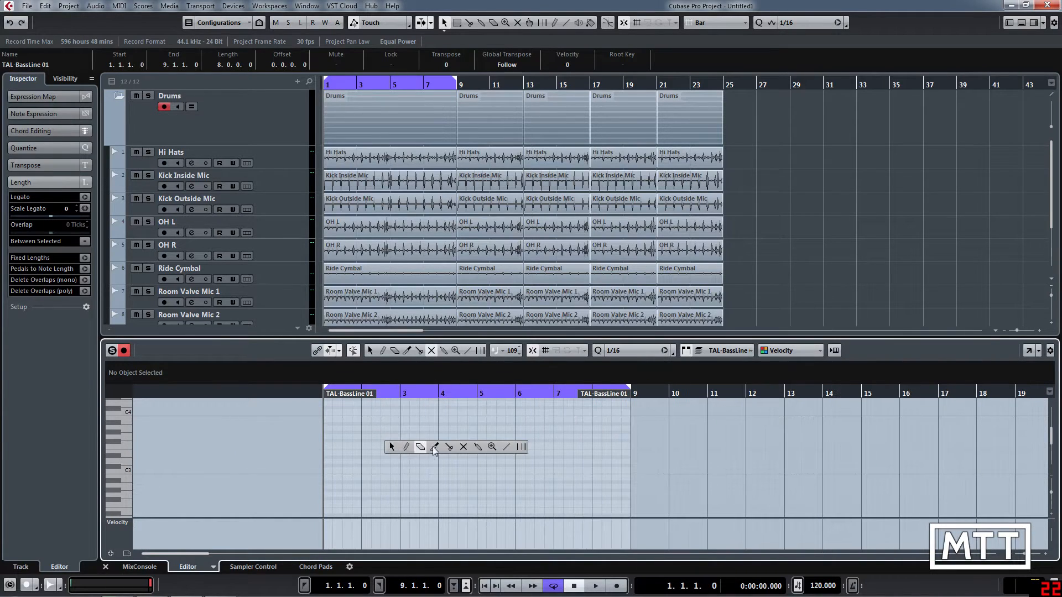
pyautogui.click(507, 447)
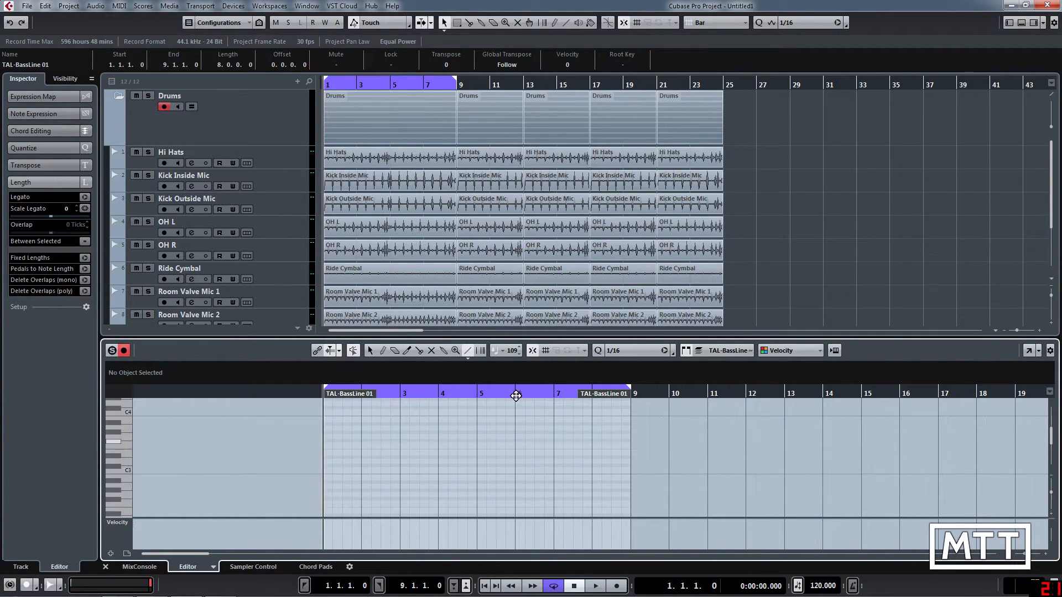
pyautogui.click(619, 350)
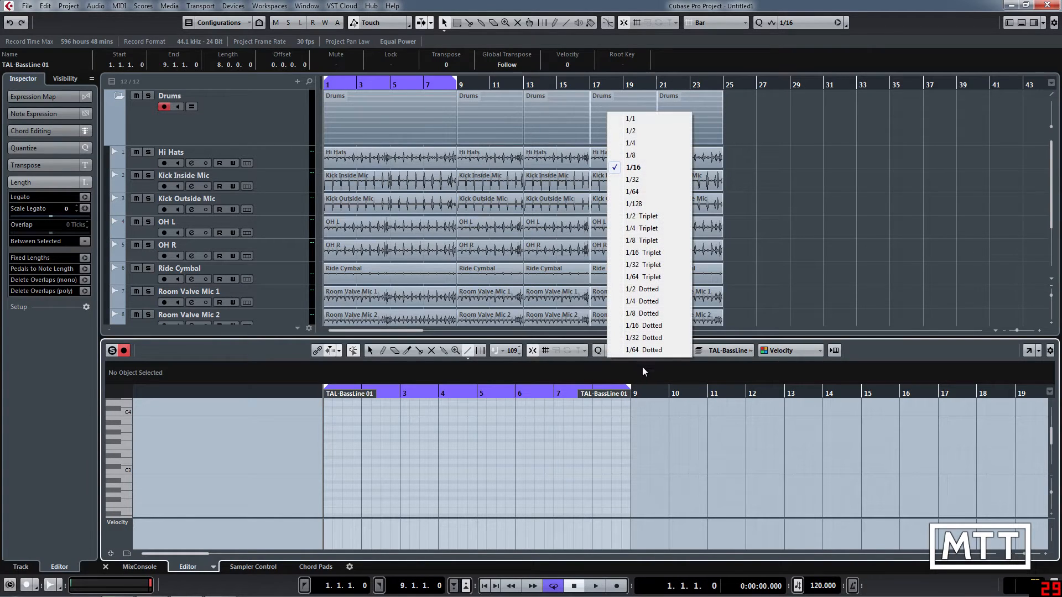
pyautogui.click(631, 144)
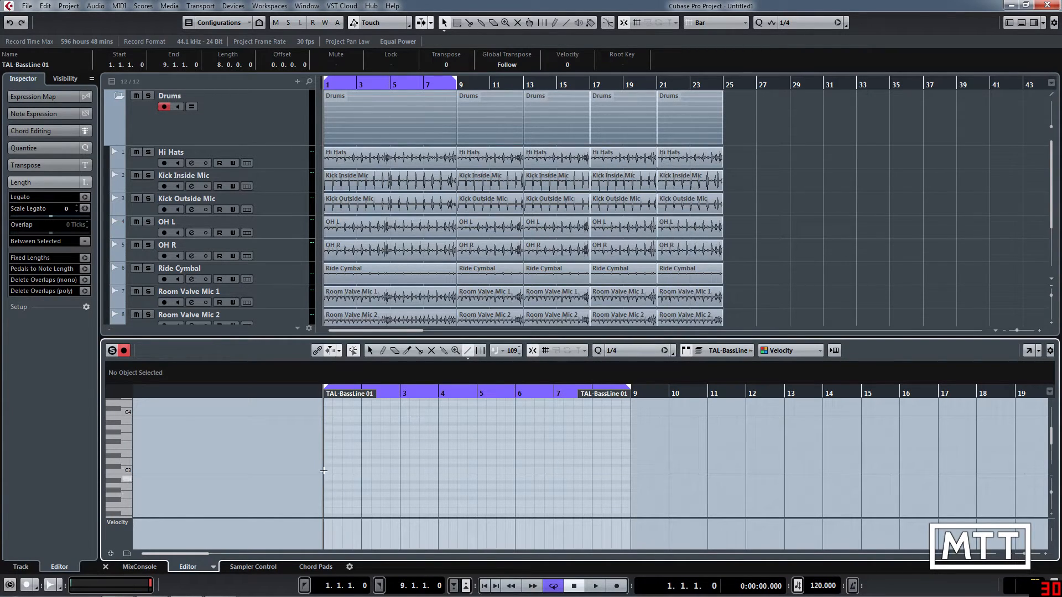
pyautogui.moveTo(324, 470); pyautogui.dragTo(627, 472)
pyautogui.hotkey('ctrl', 'e')
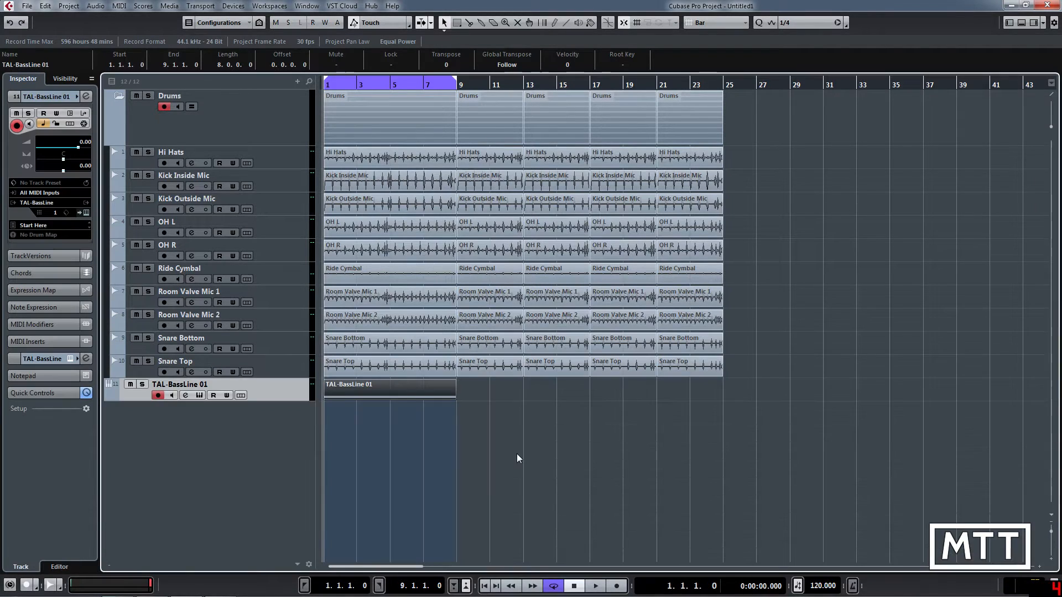
pyautogui.press('space')
pyautogui.press('space')
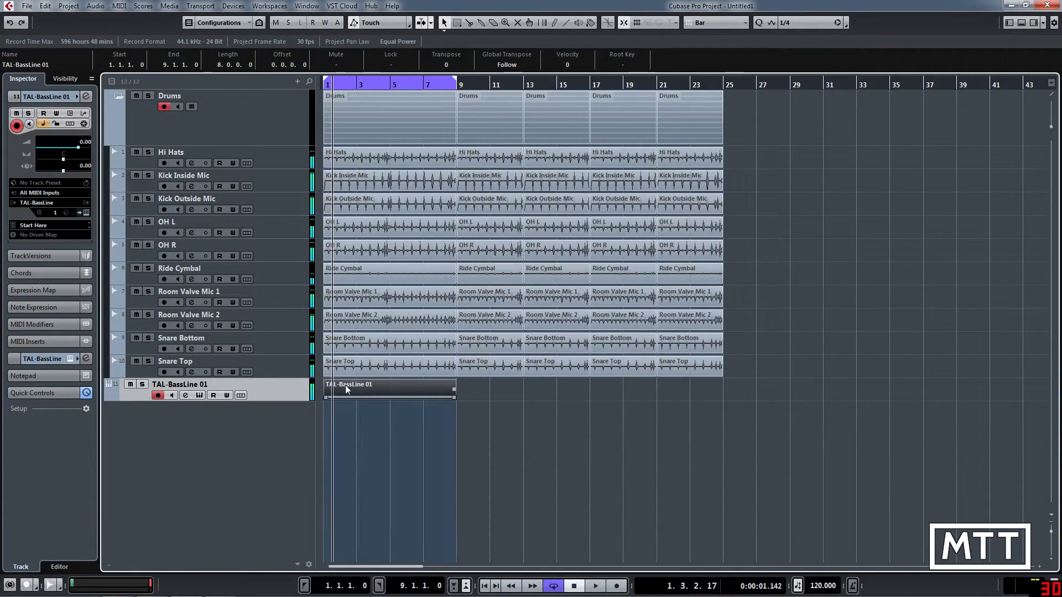
# - Reopen the TAL-BassLine 01 part for note editing and transpose all its notes down an octave to C2
pyautogui.doubleClick(345, 385)
pyautogui.hotkey('ctrl', 'a')
pyautogui.rightClick(462, 453)
pyautogui.click(449, 455)
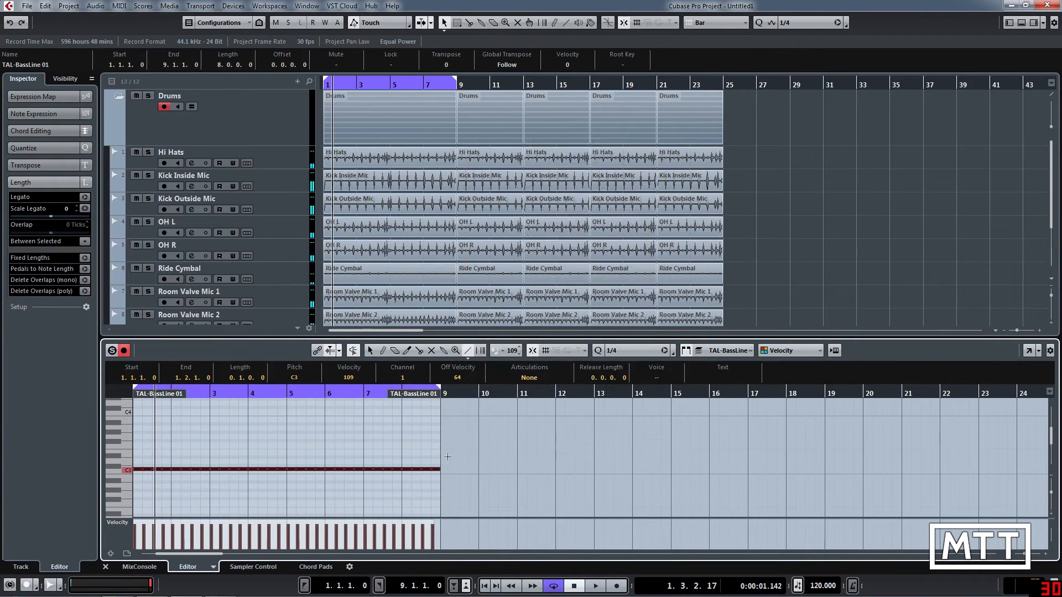
pyautogui.moveTo(446, 463); pyautogui.dragTo(131, 498)
pyautogui.press('1')
pyautogui.hotkey('shift', 'Down')
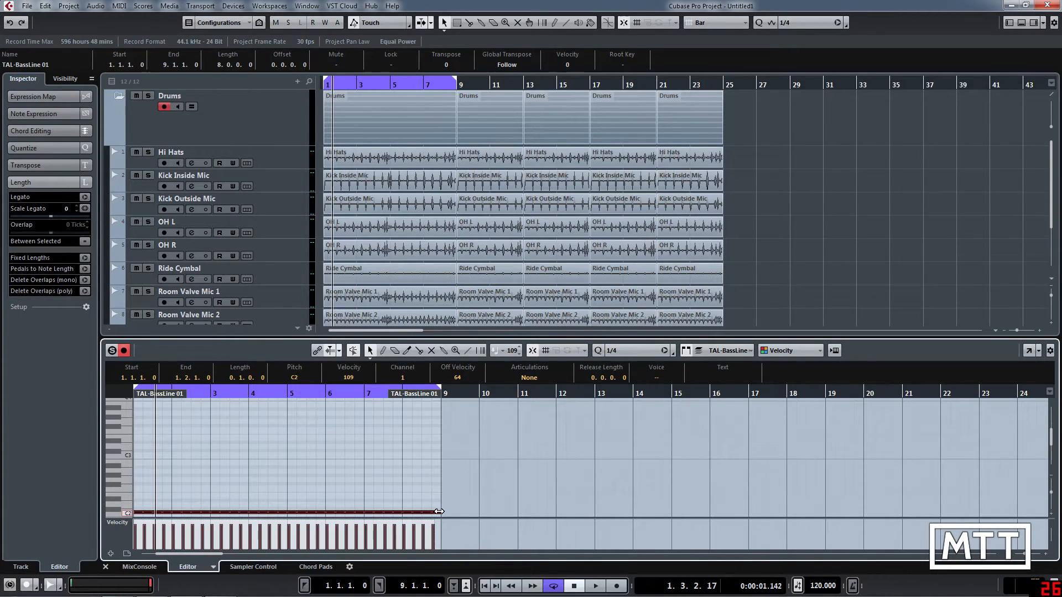
# - Shorten all the C2 bass notes to a length of about 0.0.2.104 and play the part back with the drums
pyautogui.moveTo(441, 512); pyautogui.dragTo(438, 513)
pyautogui.press('space')
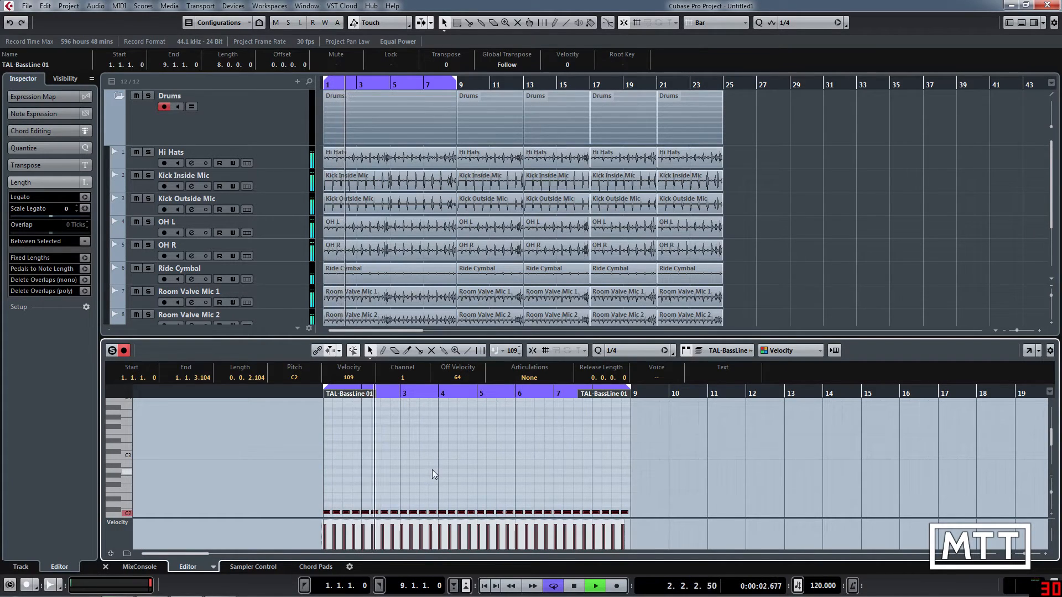
pyautogui.press('Return')
pyautogui.press('g')
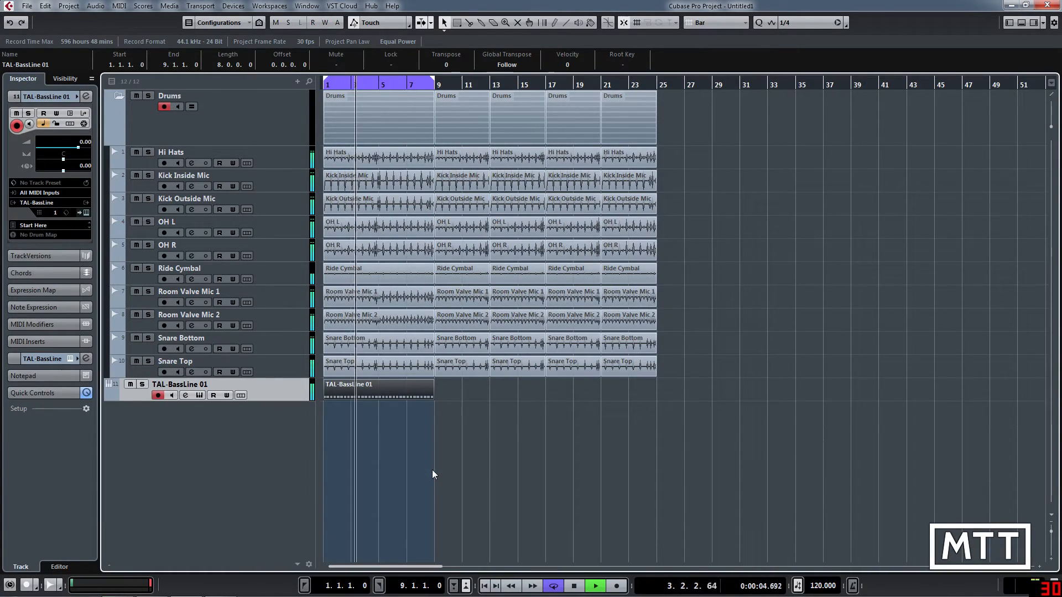
pyautogui.press('space')
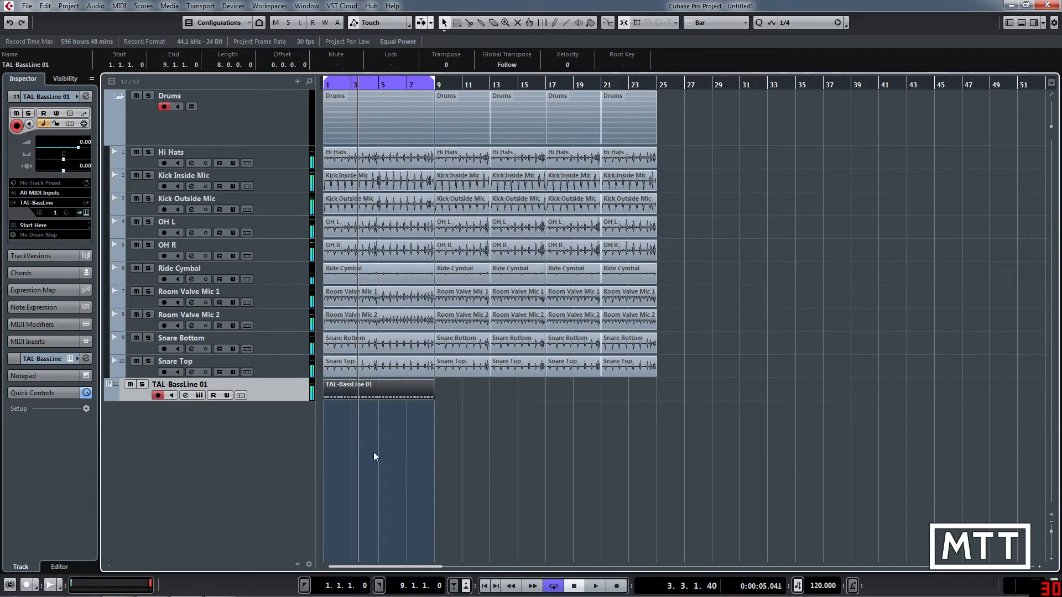
# - Rename the TAL-BassLine 01 track as Bass
pyautogui.doubleClick(201, 383)
pyautogui.write('Bass')
pyautogui.press('Return')
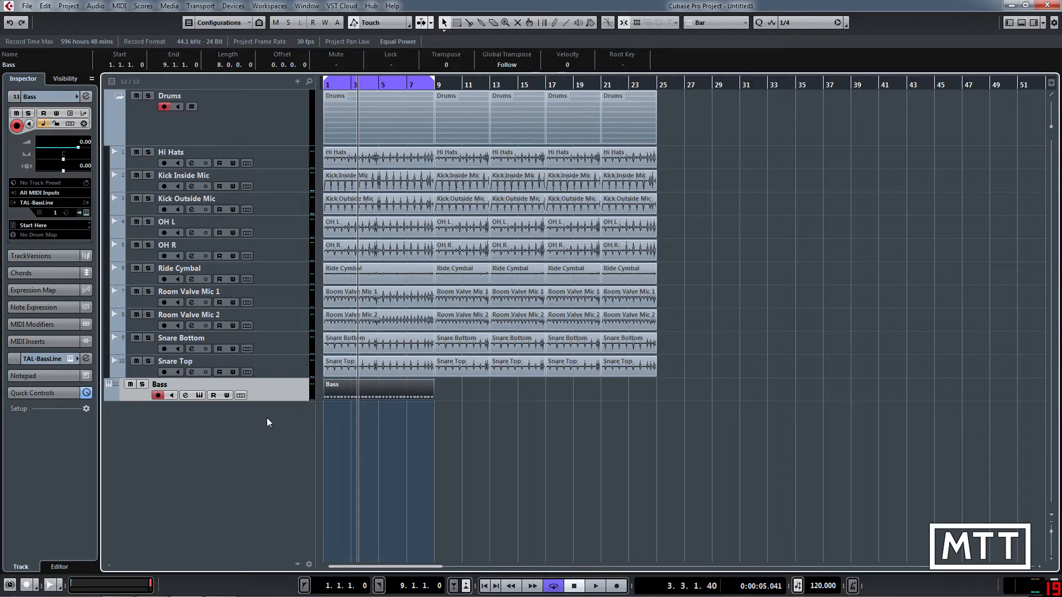
pyautogui.press('F3')
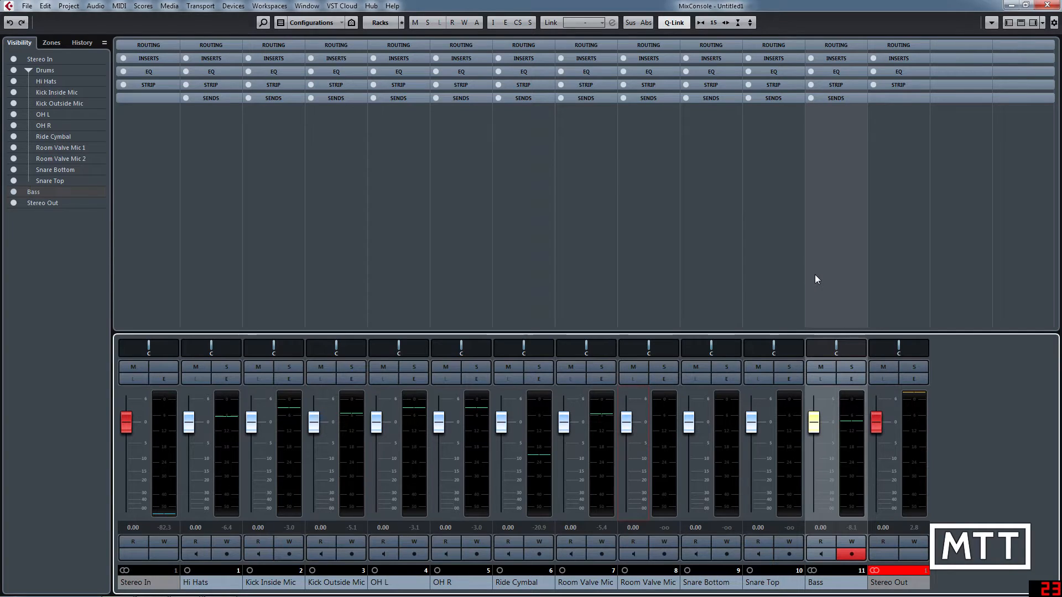
pyautogui.press('F3')
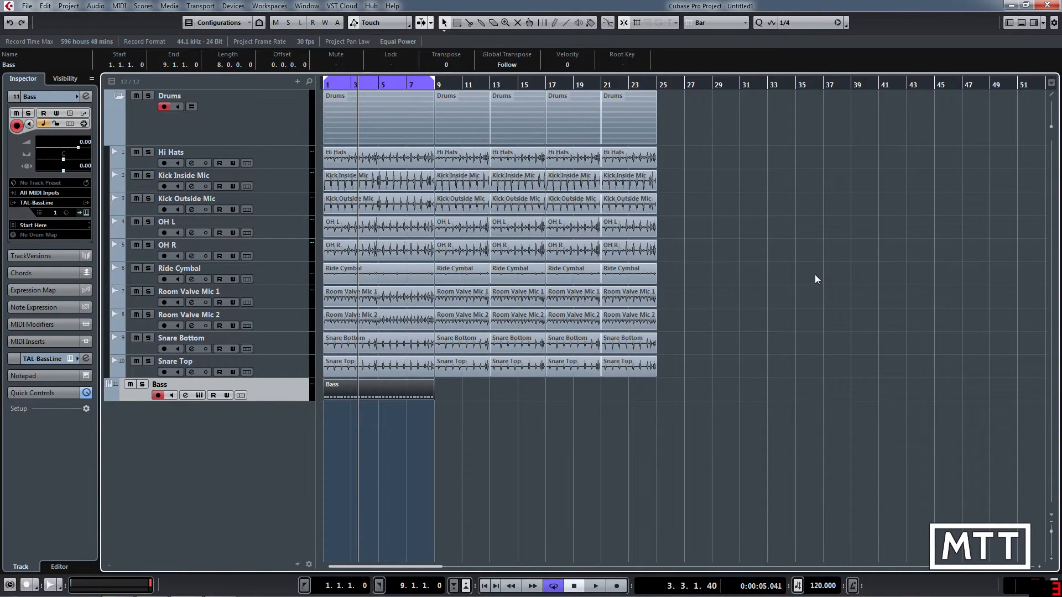
pyautogui.rightClick(233, 441)
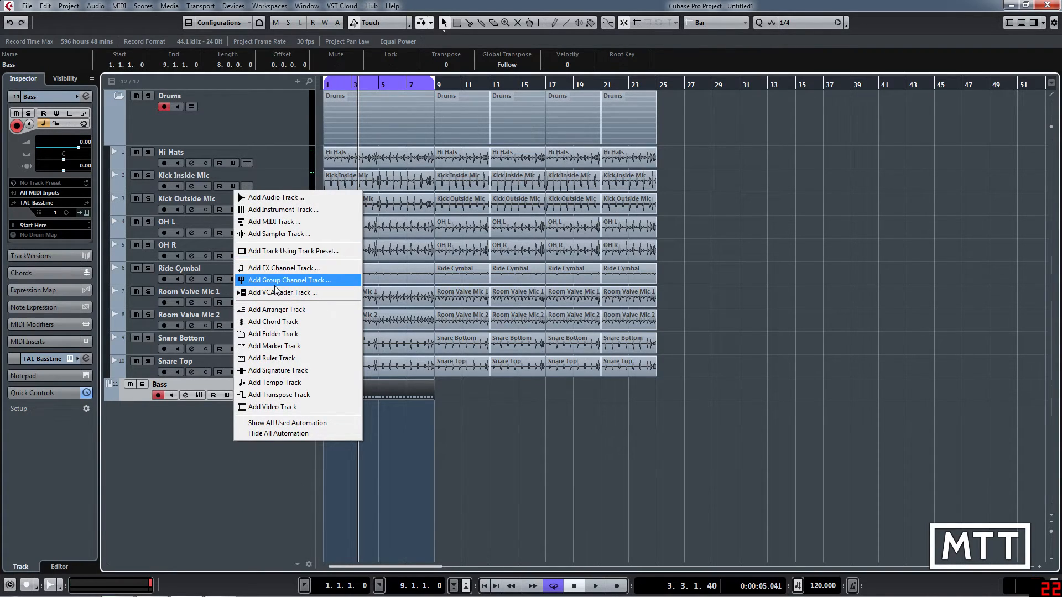
pyautogui.click(208, 462)
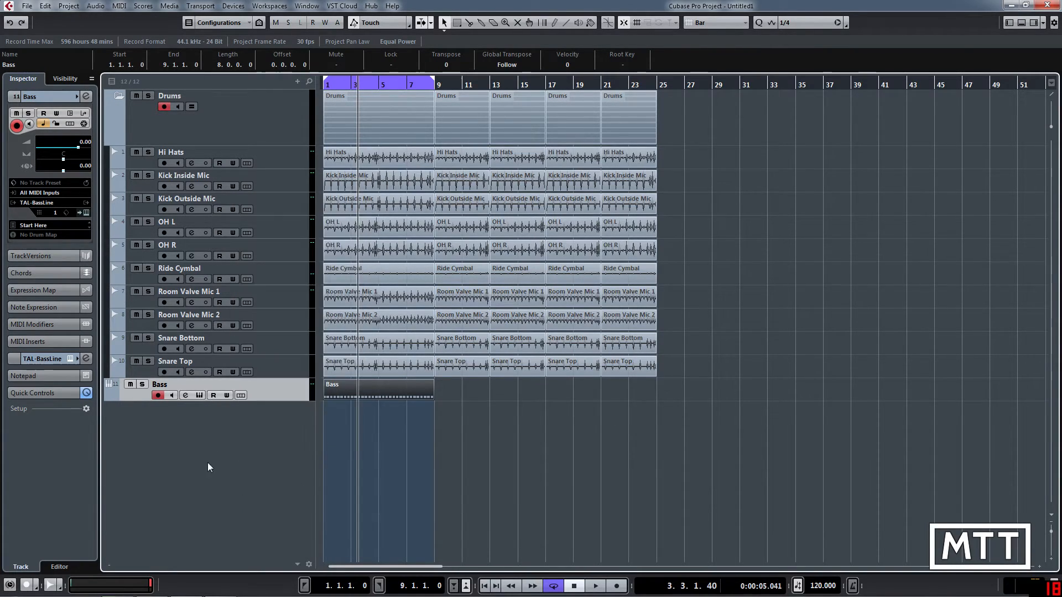
# - Add one stereo group channel named Drums, routed to Stereo Out and created inside a folder, to the selected mixer channels Hi Hats through Snare Top
pyautogui.click(286, 156)
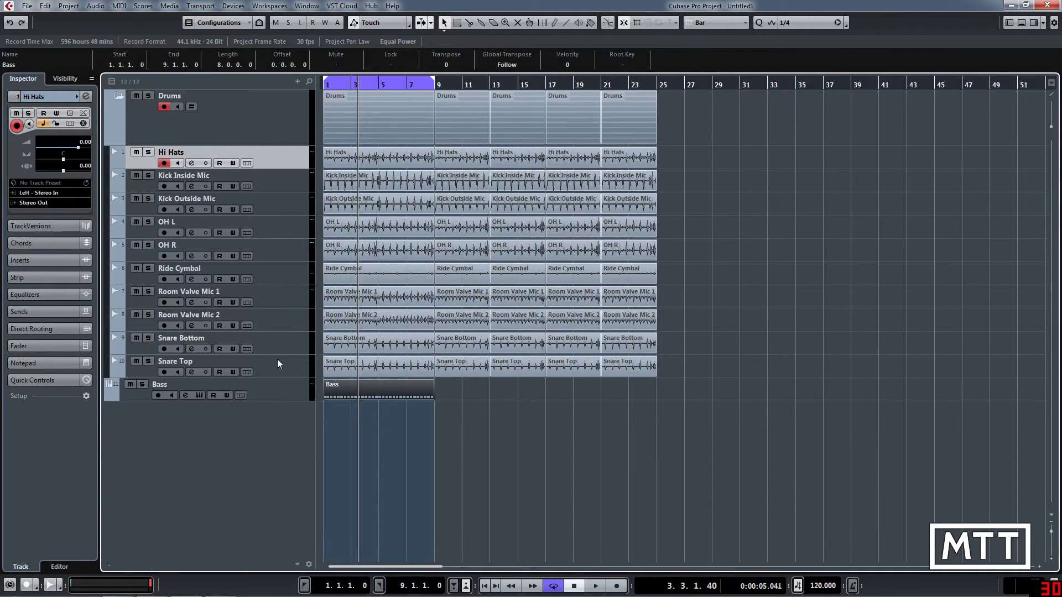
pyautogui.press('F3')
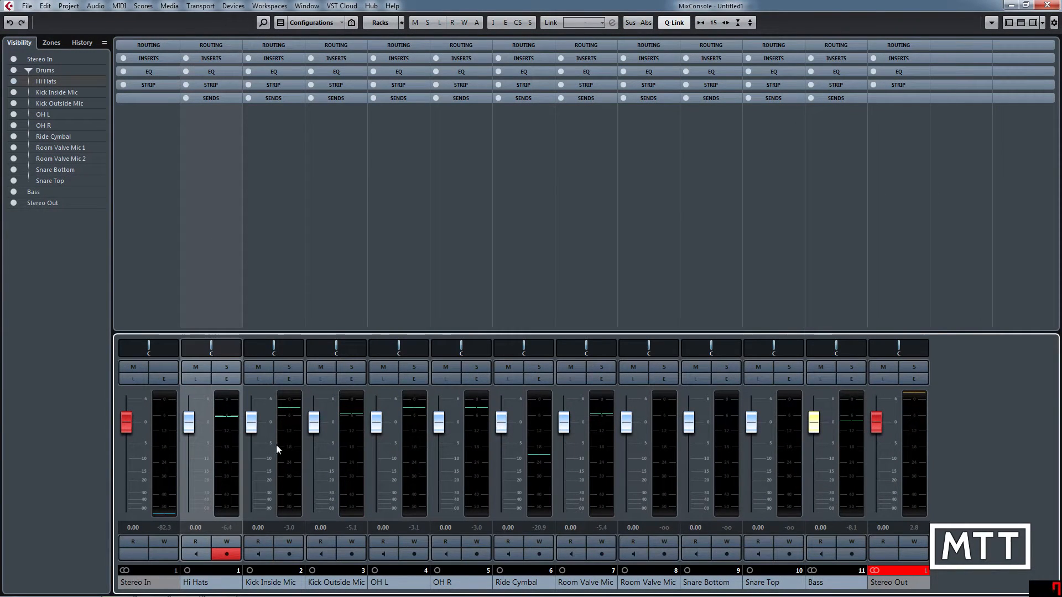
pyautogui.keyDown('shift'); pyautogui.click(776, 303); pyautogui.keyUp('shift')
pyautogui.click(214, 301)
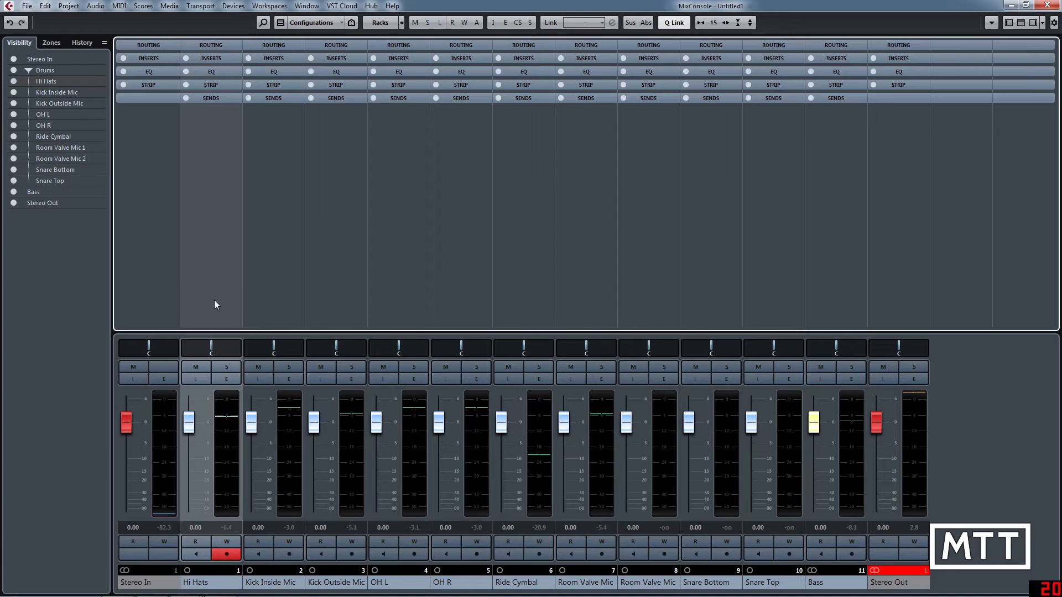
pyautogui.keyDown('shift'); pyautogui.click(777, 296); pyautogui.keyUp('shift')
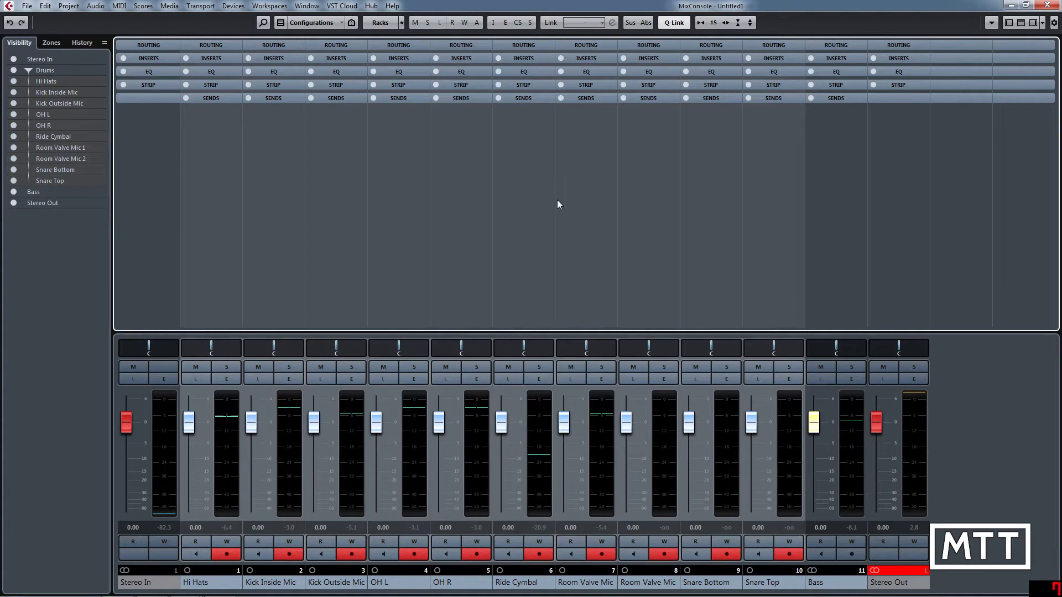
pyautogui.rightClick(531, 217)
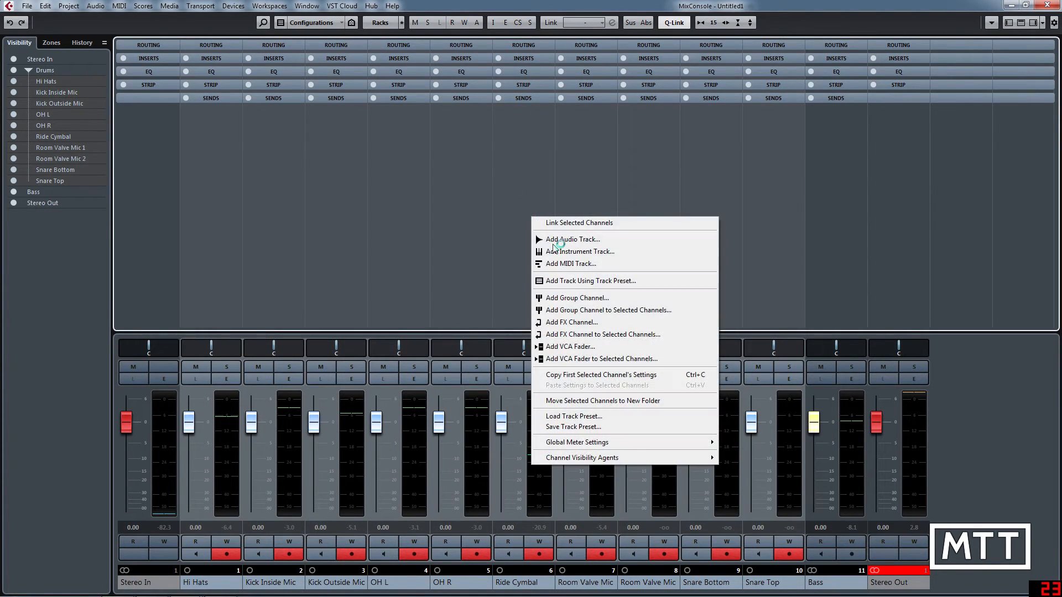
pyautogui.click(575, 310)
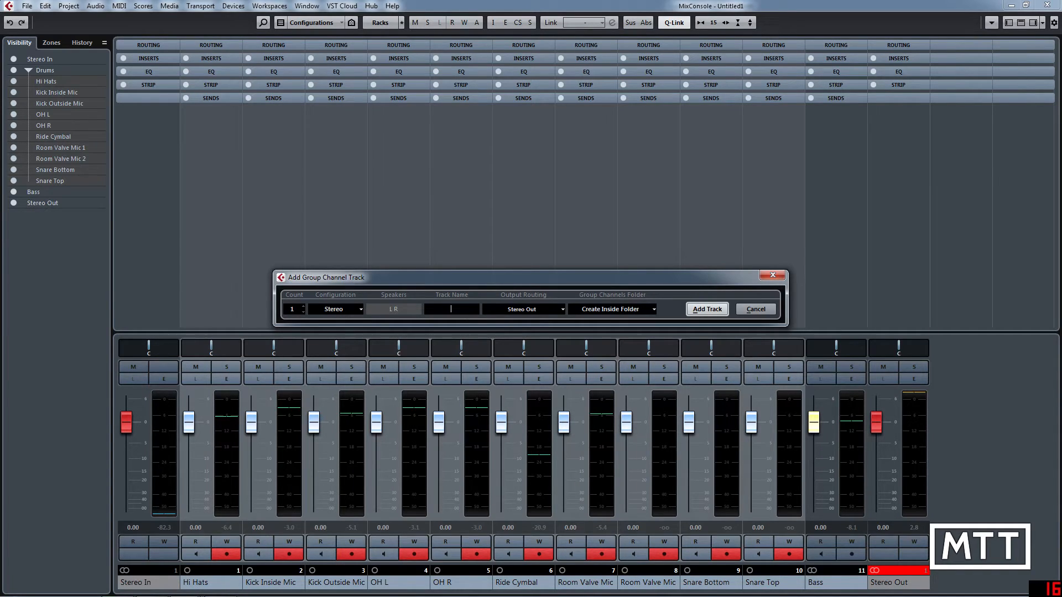
pyautogui.write('Drums')
pyautogui.press('Return')
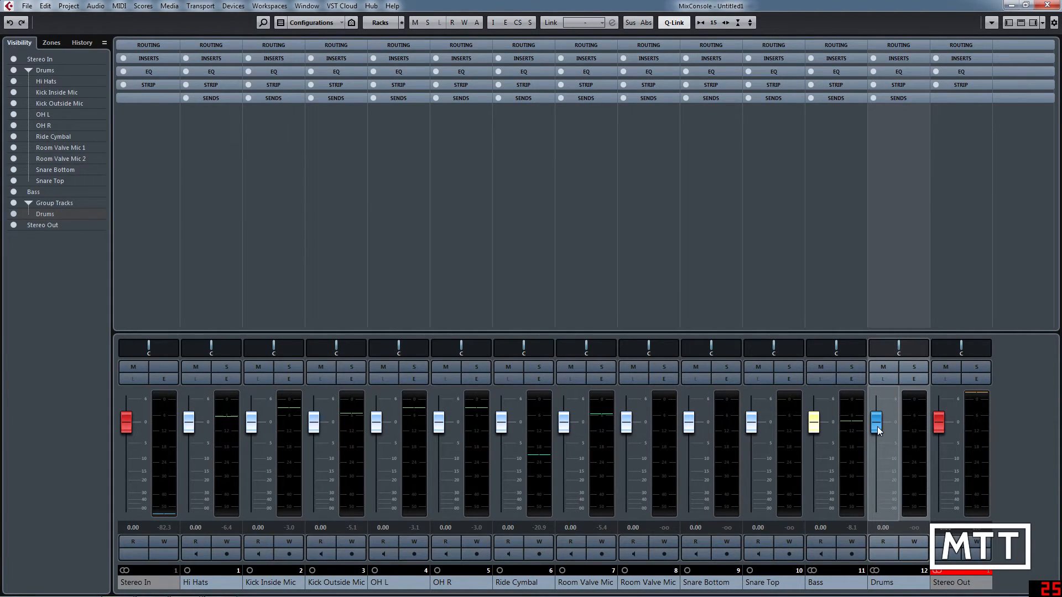
# - Balance the mix during playback by setting the Drums group fader to about -0.79 and lowering the Bass fader slightly
pyautogui.press('space')
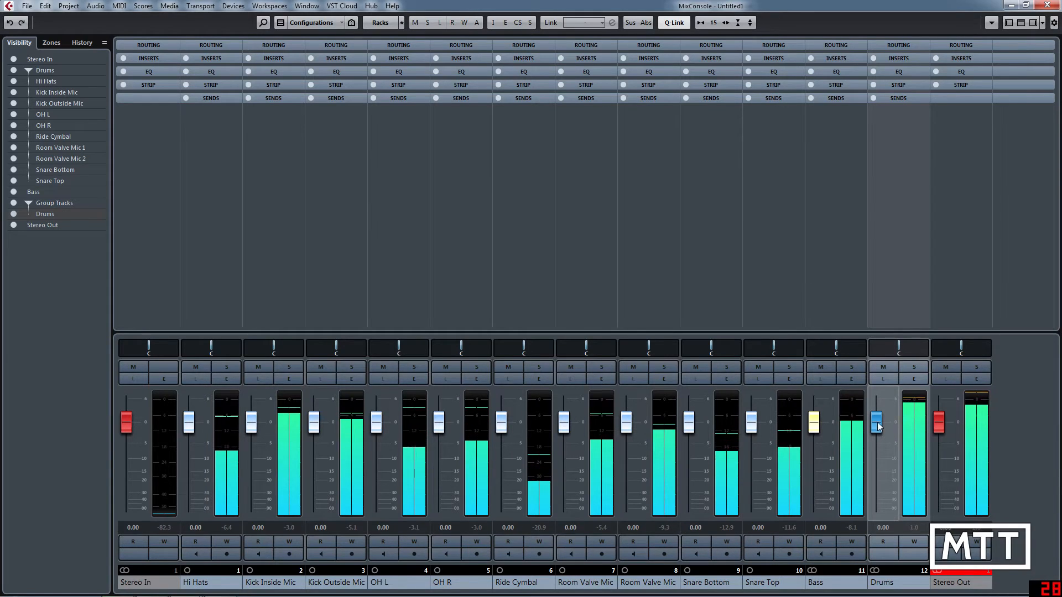
pyautogui.moveTo(878, 430)
pyautogui.mouseDown()
pyautogui.moveTo(875, 503)
pyautogui.moveTo(877, 423)
pyautogui.mouseUp()
pyautogui.moveTo(806, 424)
pyautogui.mouseDown()
pyautogui.moveTo(805, 493)
pyautogui.moveTo(813, 437)
pyautogui.mouseUp()
pyautogui.moveTo(876, 423)
pyautogui.mouseDown()
pyautogui.moveTo(876, 508)
pyautogui.moveTo(877, 425)
pyautogui.mouseUp()
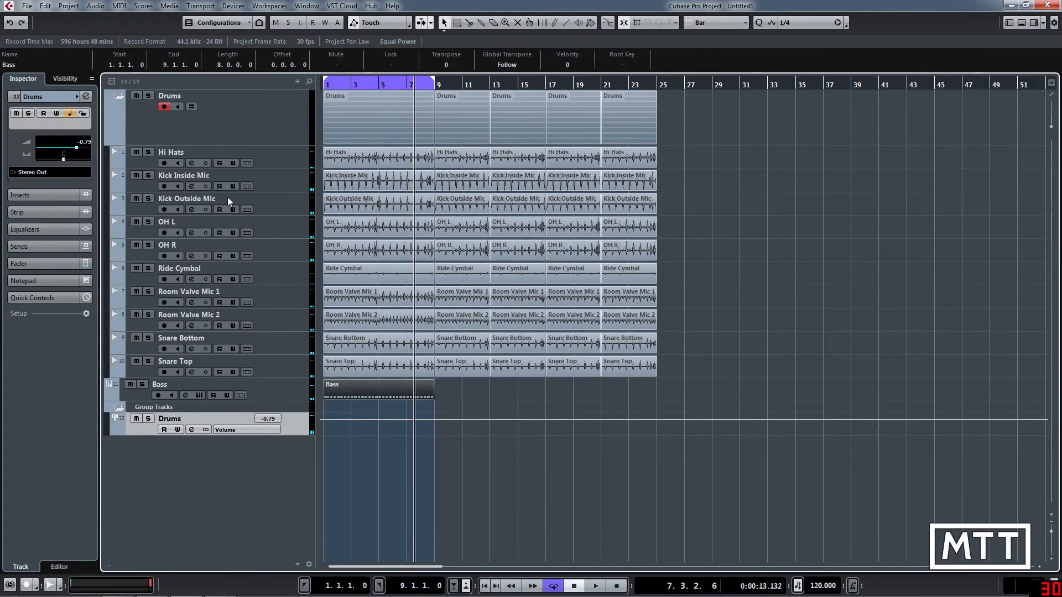
# - Compare the inspector settings of the Drums folder track with those of the Drums group track
pyautogui.click(245, 123)
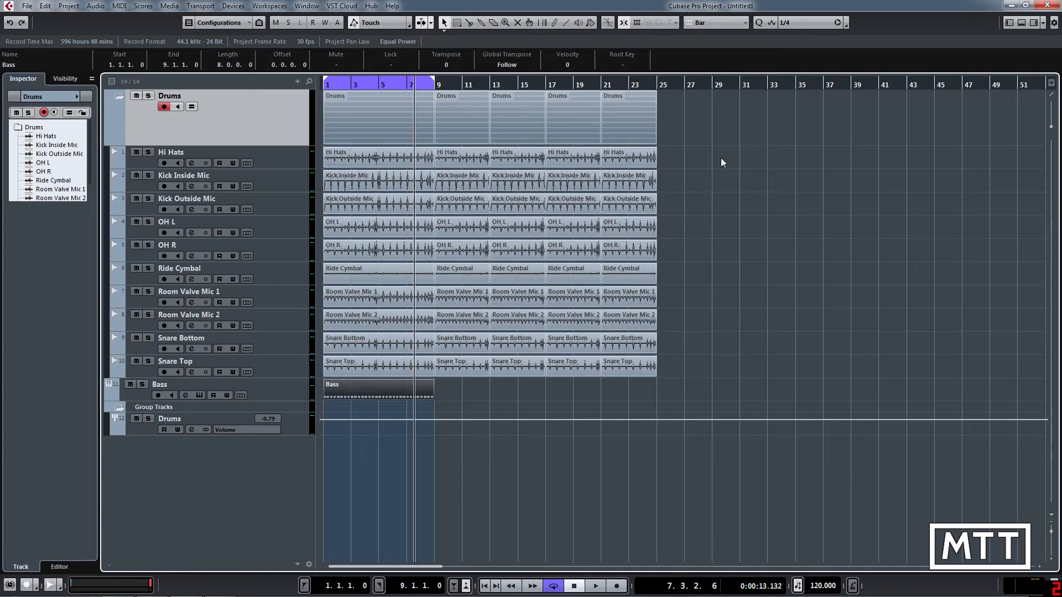
pyautogui.click(290, 427)
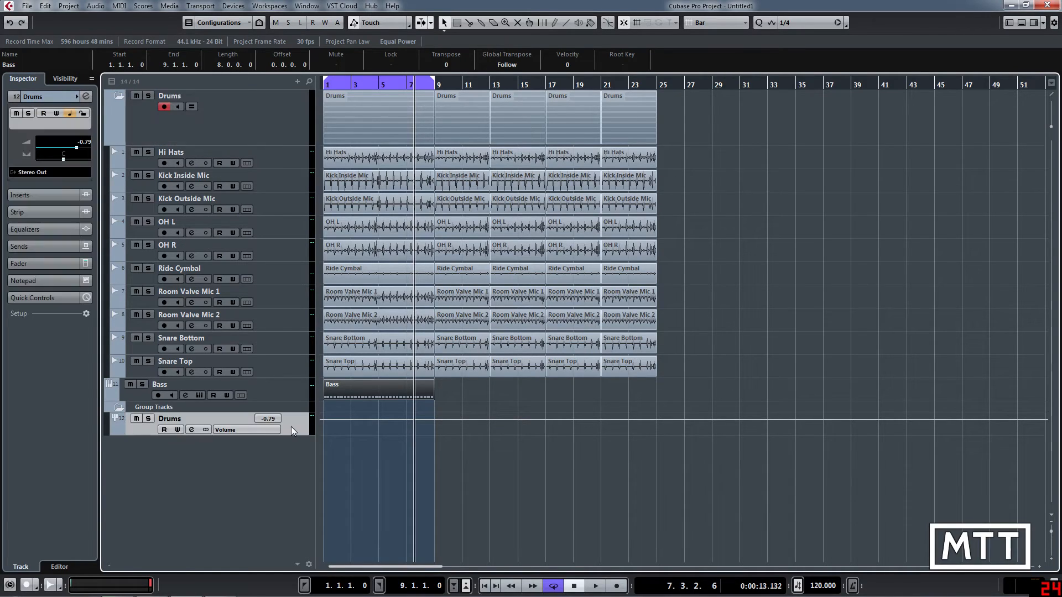